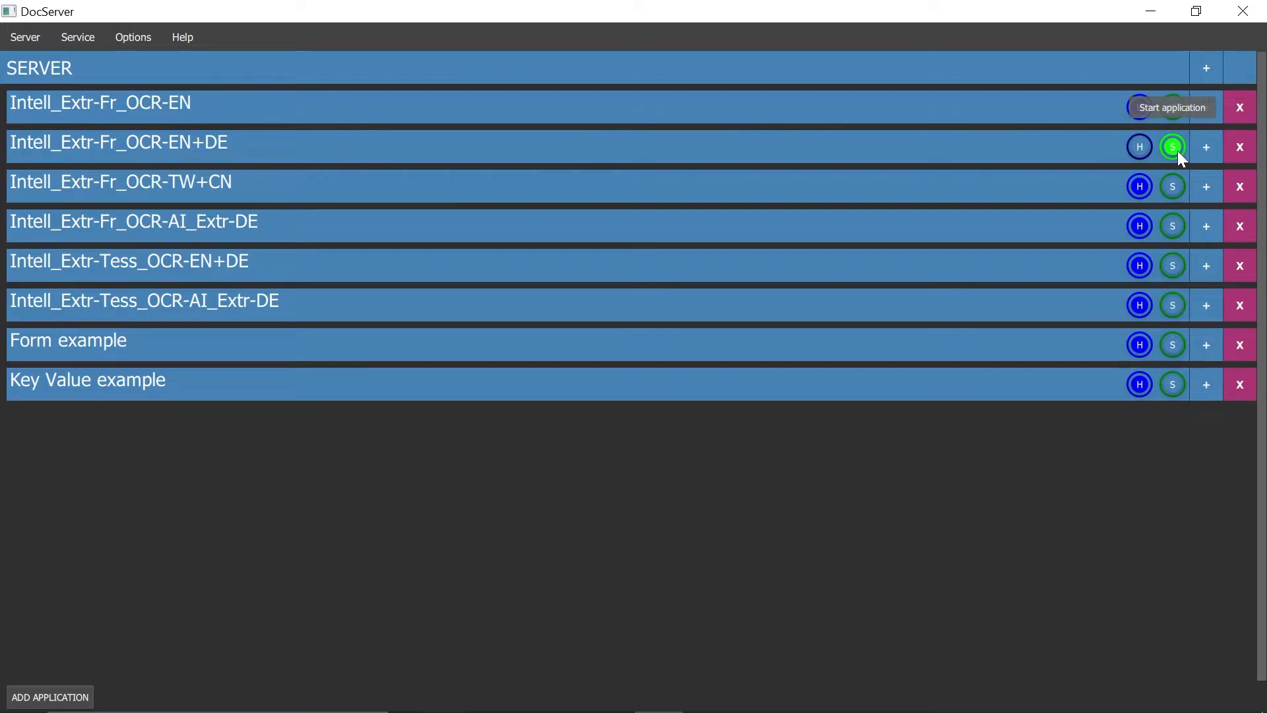
Expand the Intell_Extr-Fr_OCR-EN+DE application's settings, and in File Explorer paste the copied files into the "Intell_Extr-Fr_OCR-EN+DE in" folder.
left_click(1206, 149)
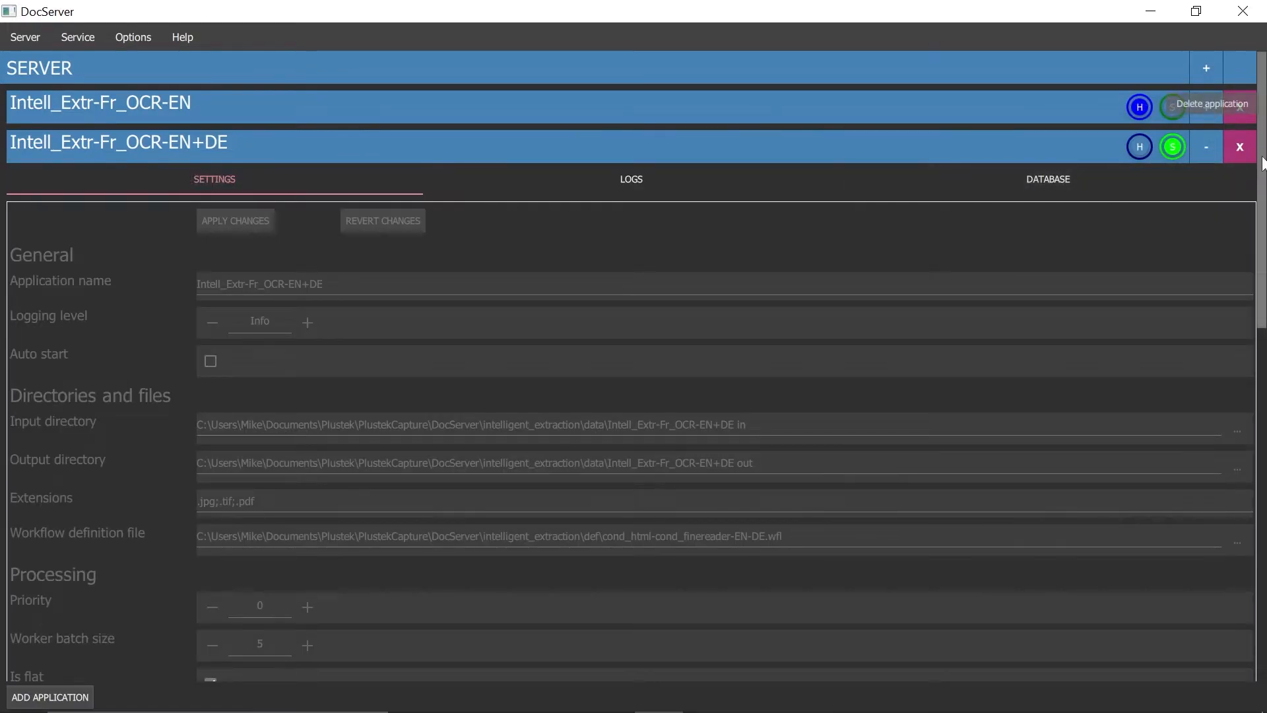
left_click_drag(1264, 157, 1265, 209)
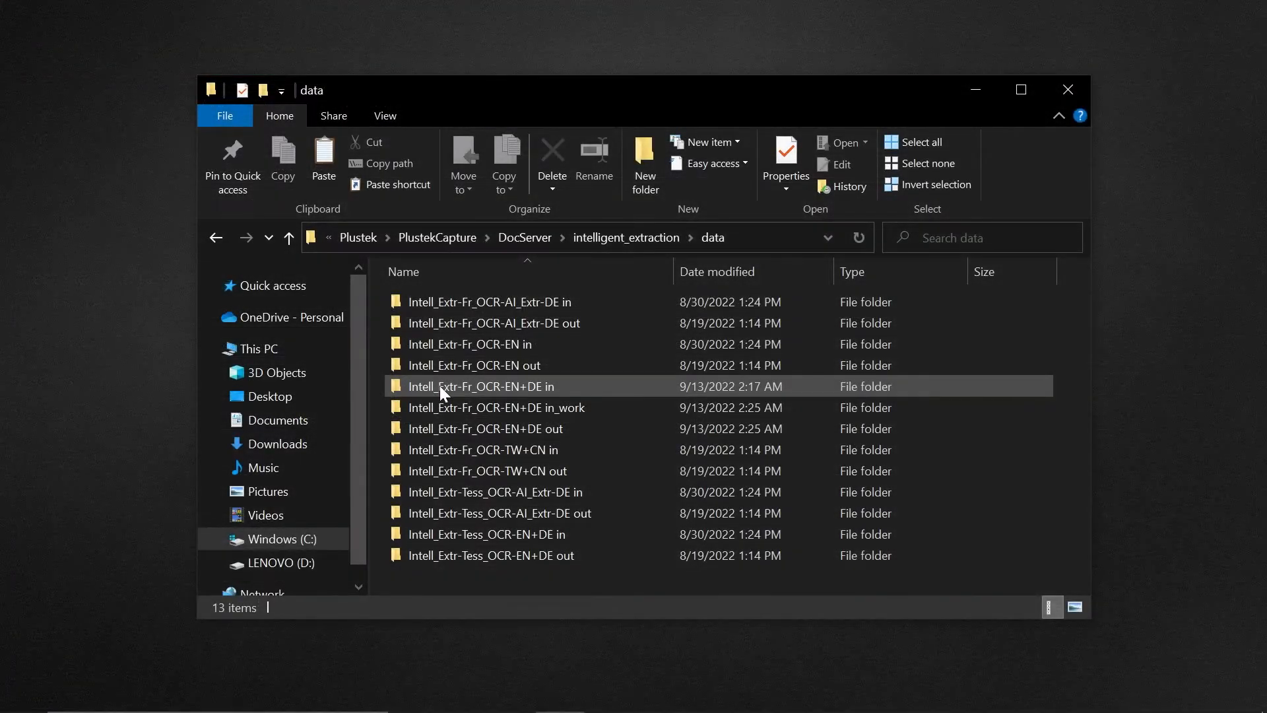
double_click(441, 385)
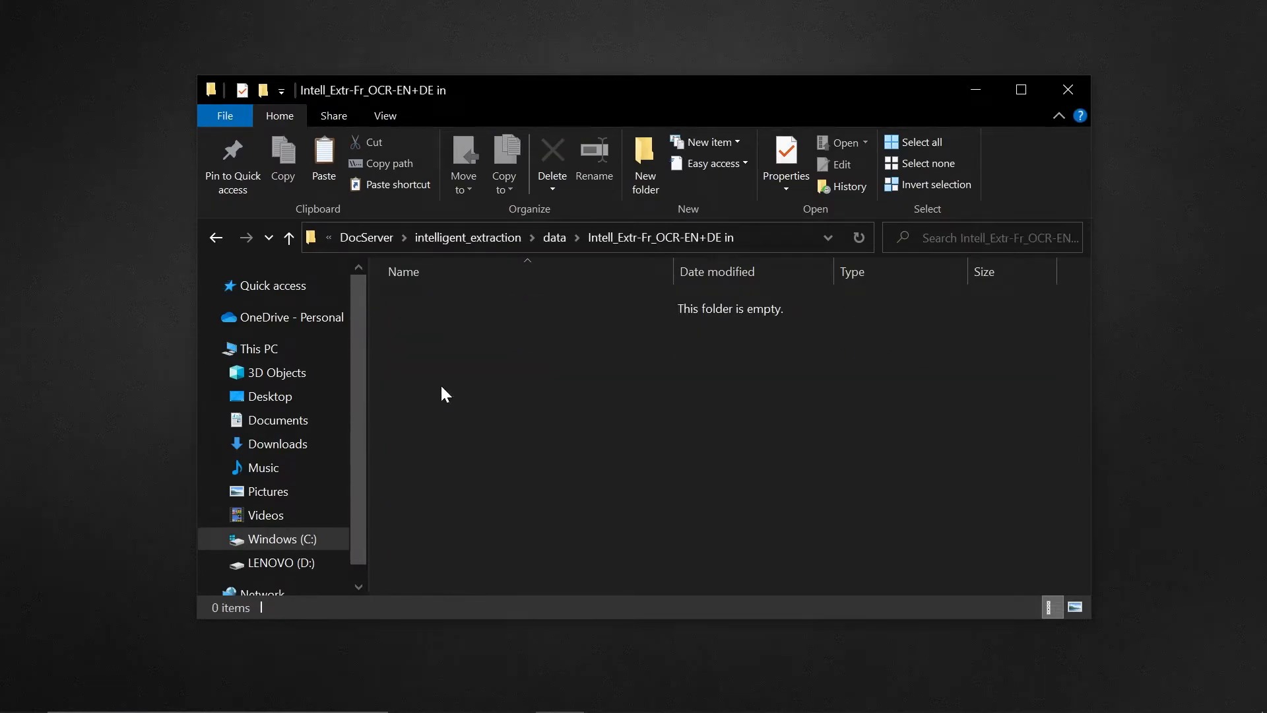
right_click(442, 388)
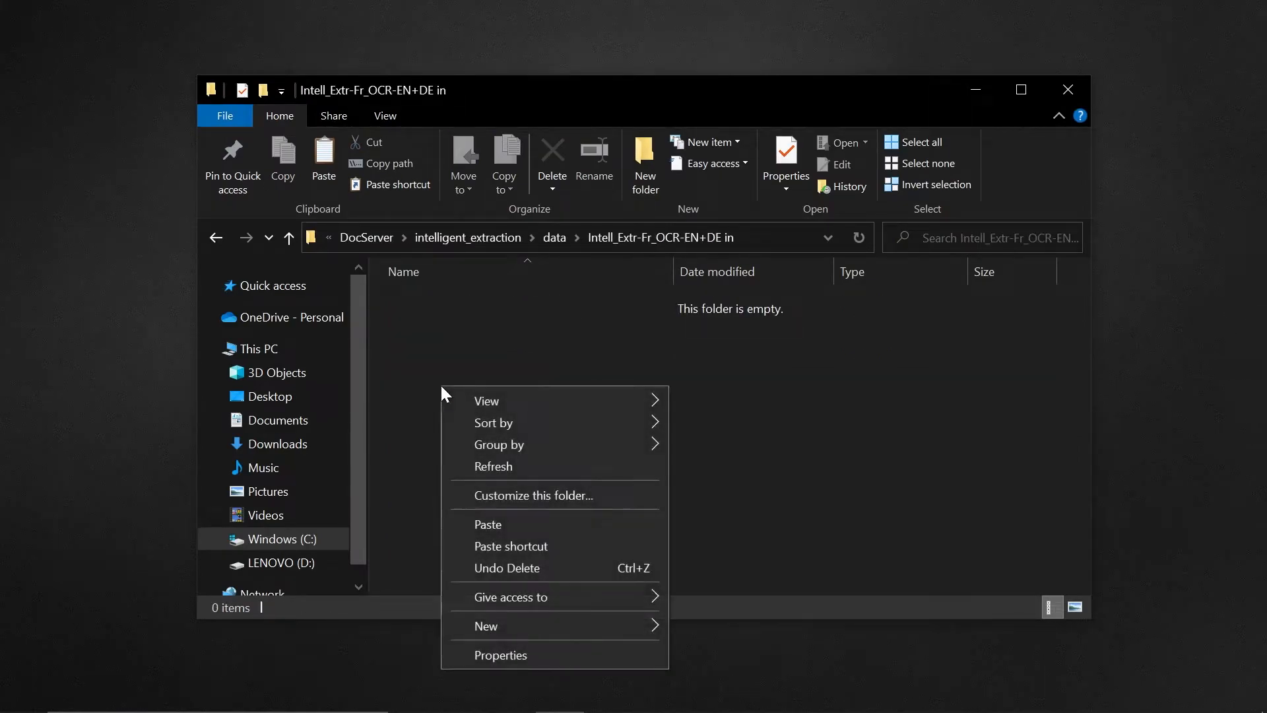
left_click(540, 525)
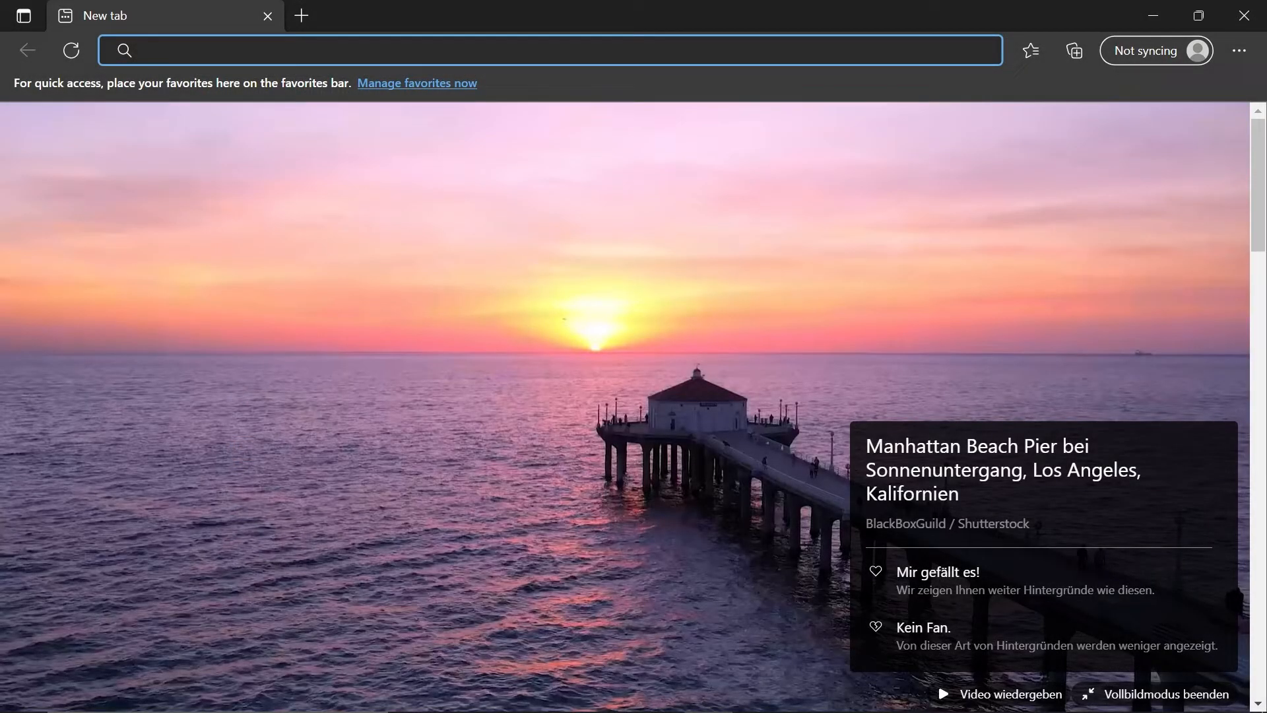
Open localhost:8080 in the Edge browser and select the Intell_Extr-Fr_OCR-EN+DE application for validation.
type("l")
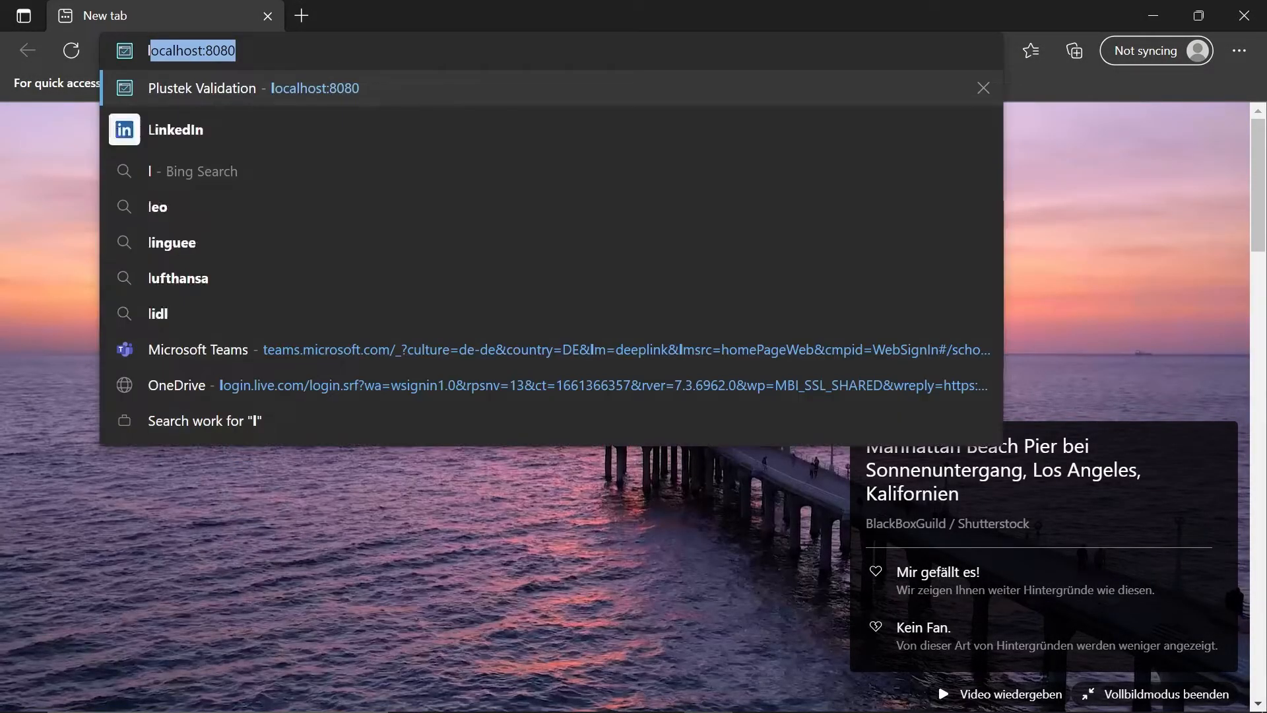
type("ocalhost")
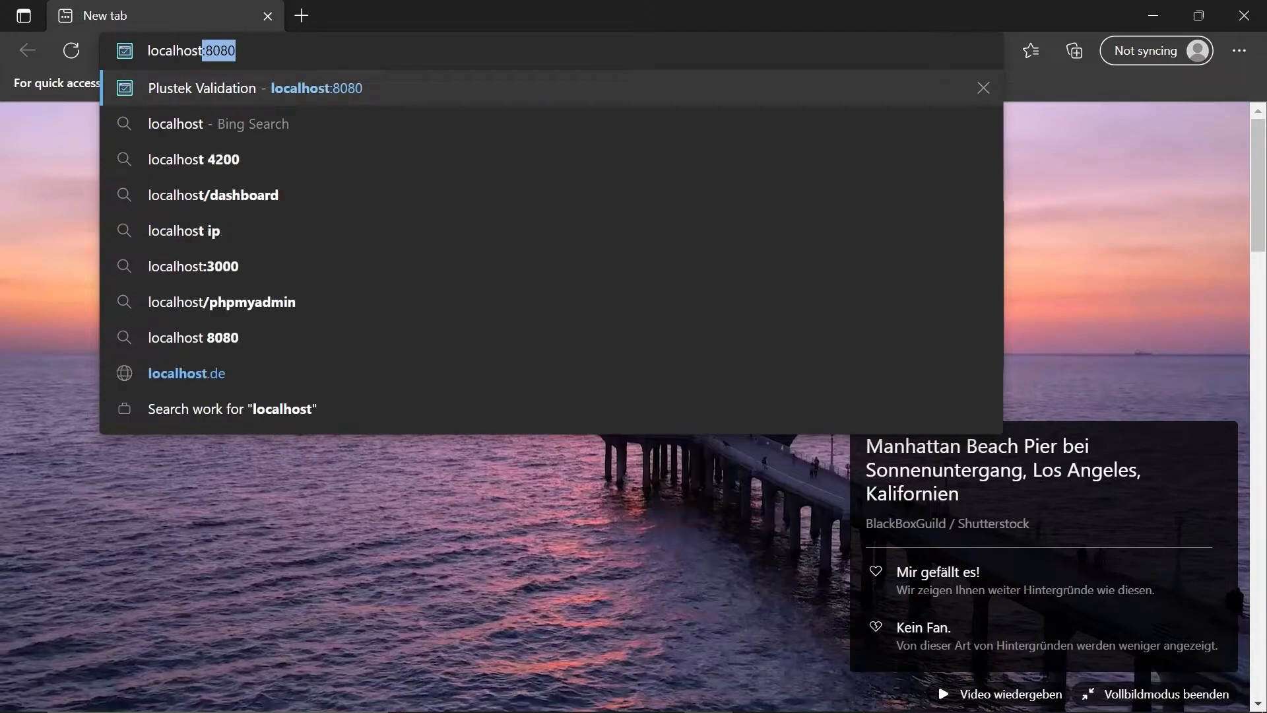
type(":8080")
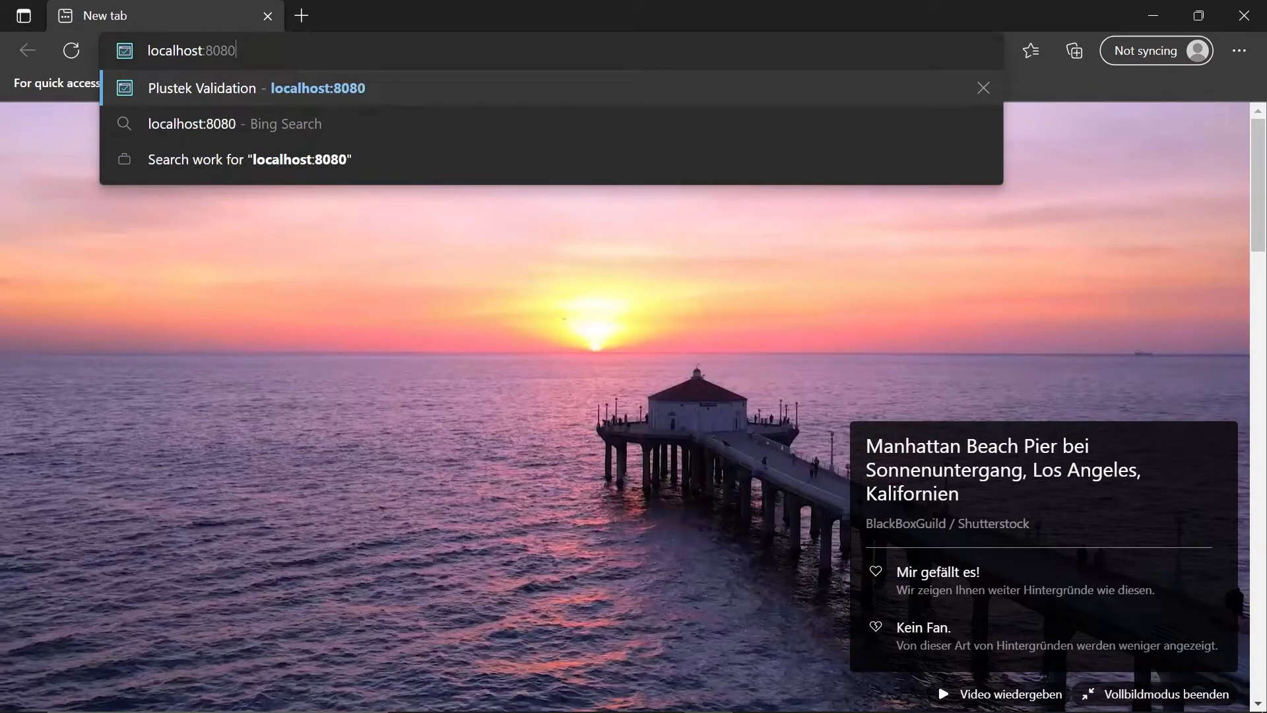
key("Return")
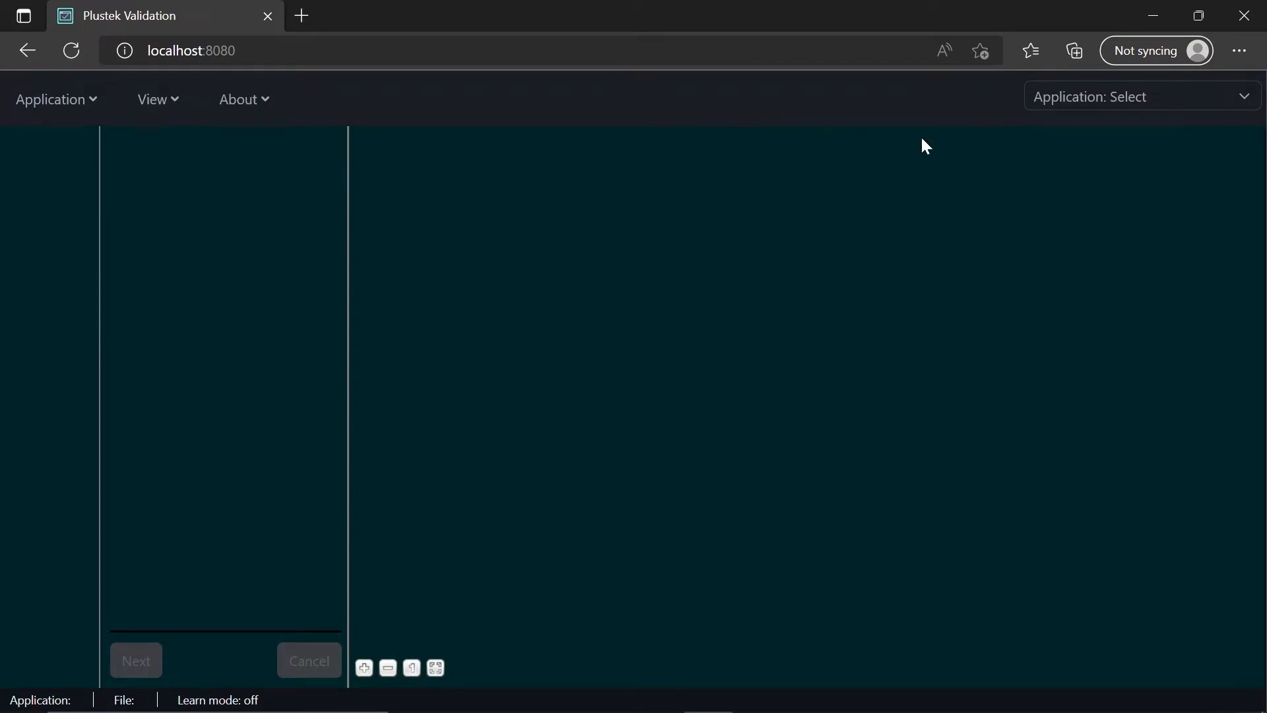
left_click(1047, 106)
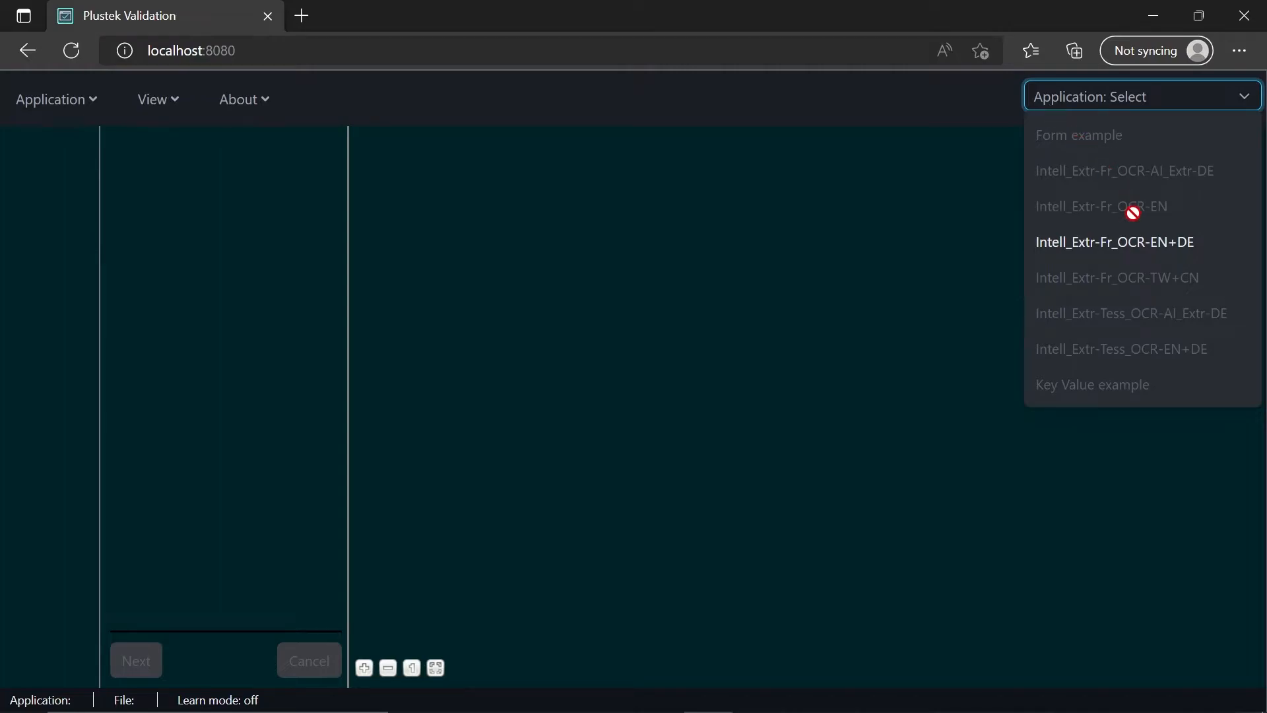
left_click(1142, 242)
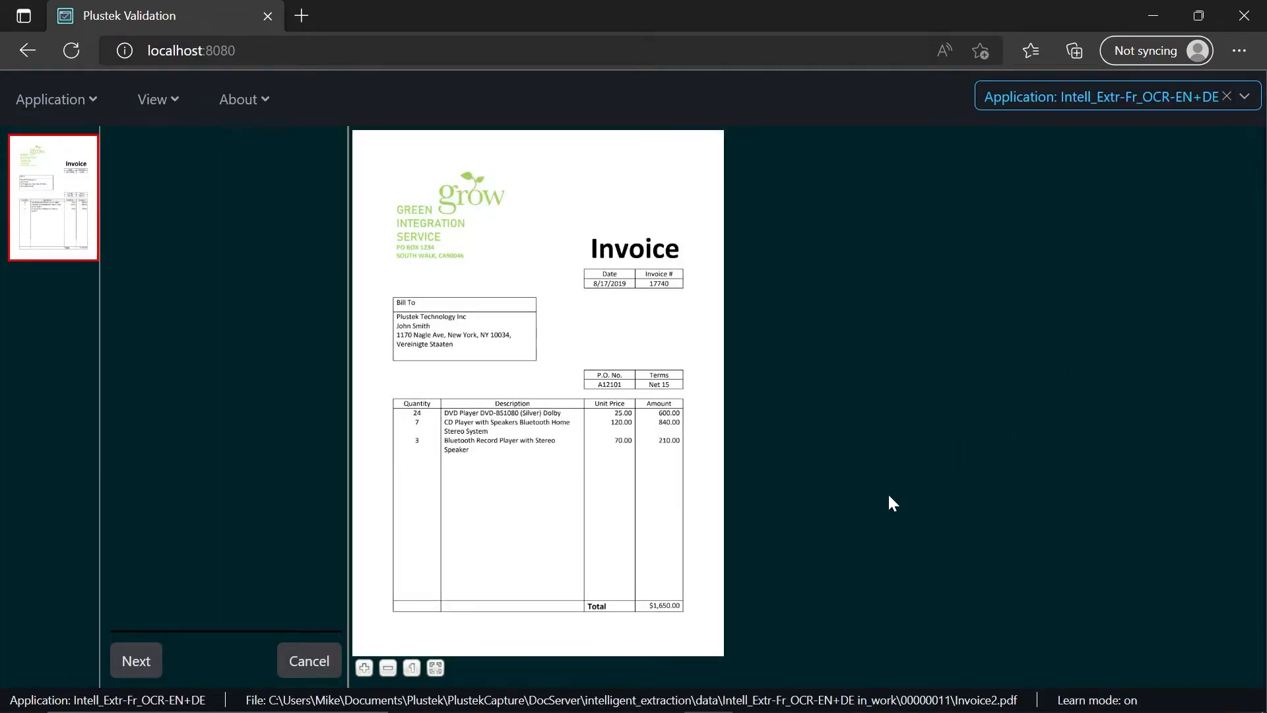
left_click(363, 670)
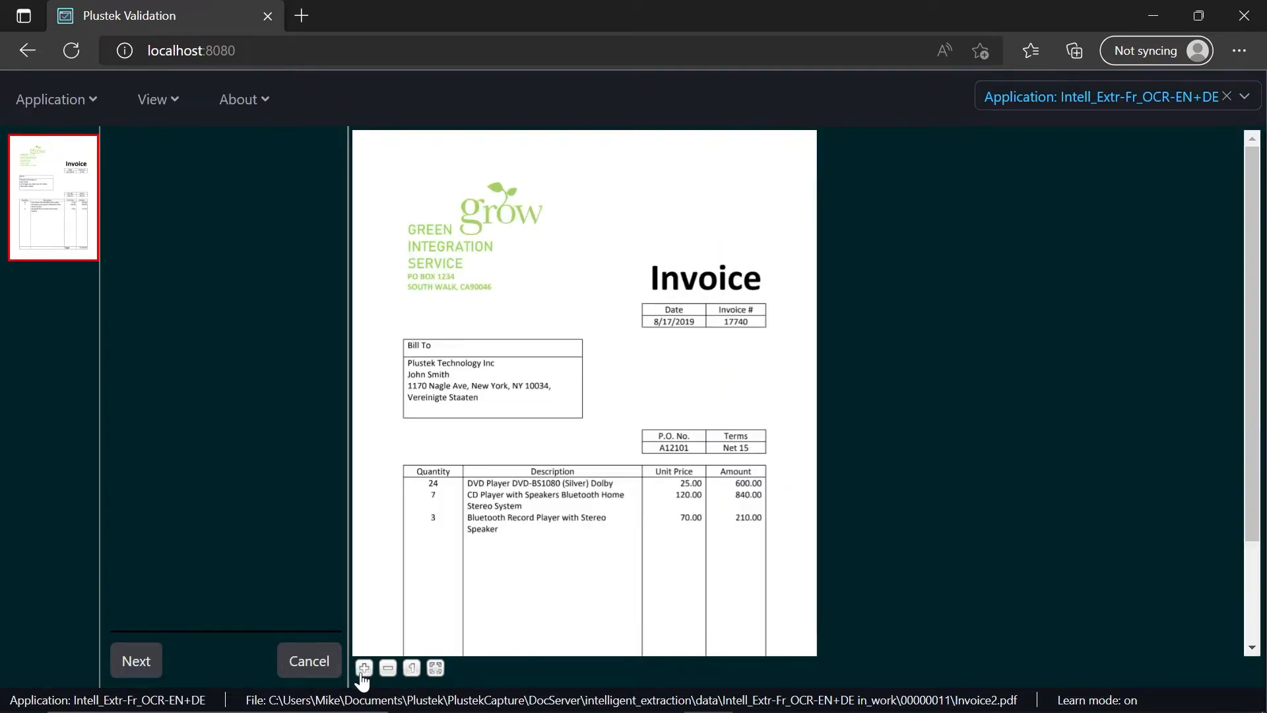
left_click(363, 669)
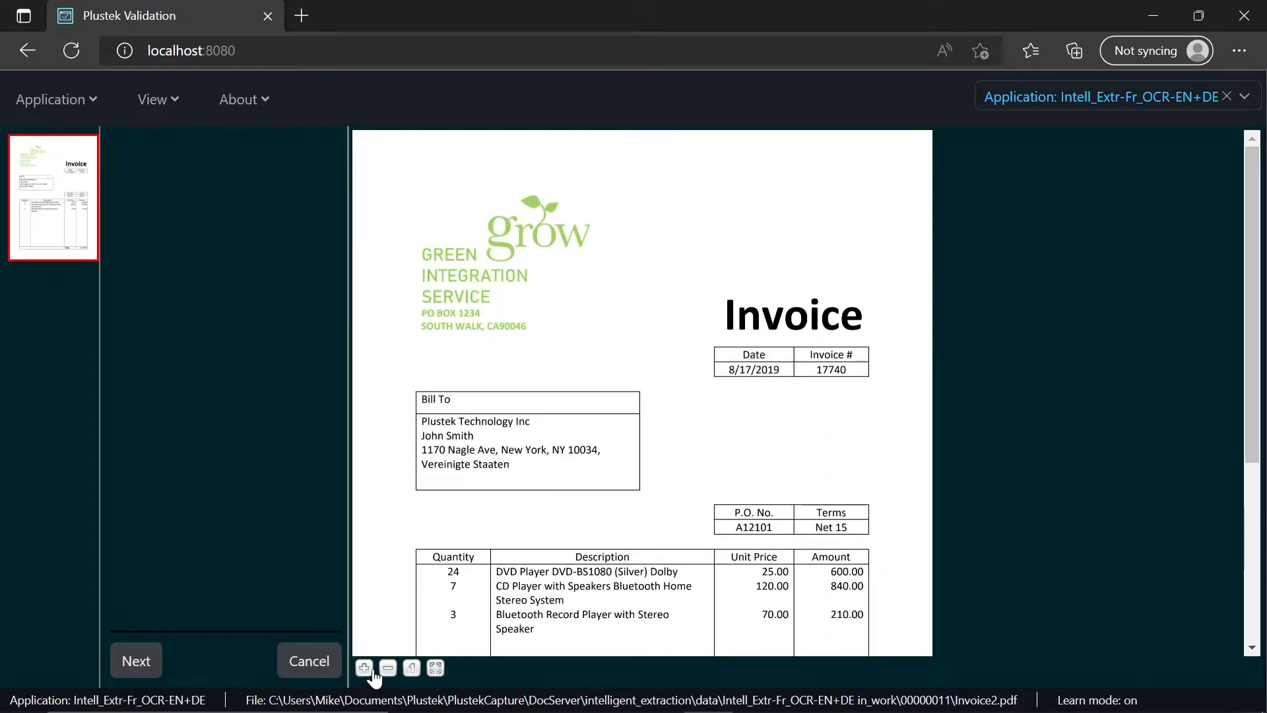
left_click(388, 669)
left_click(389, 669)
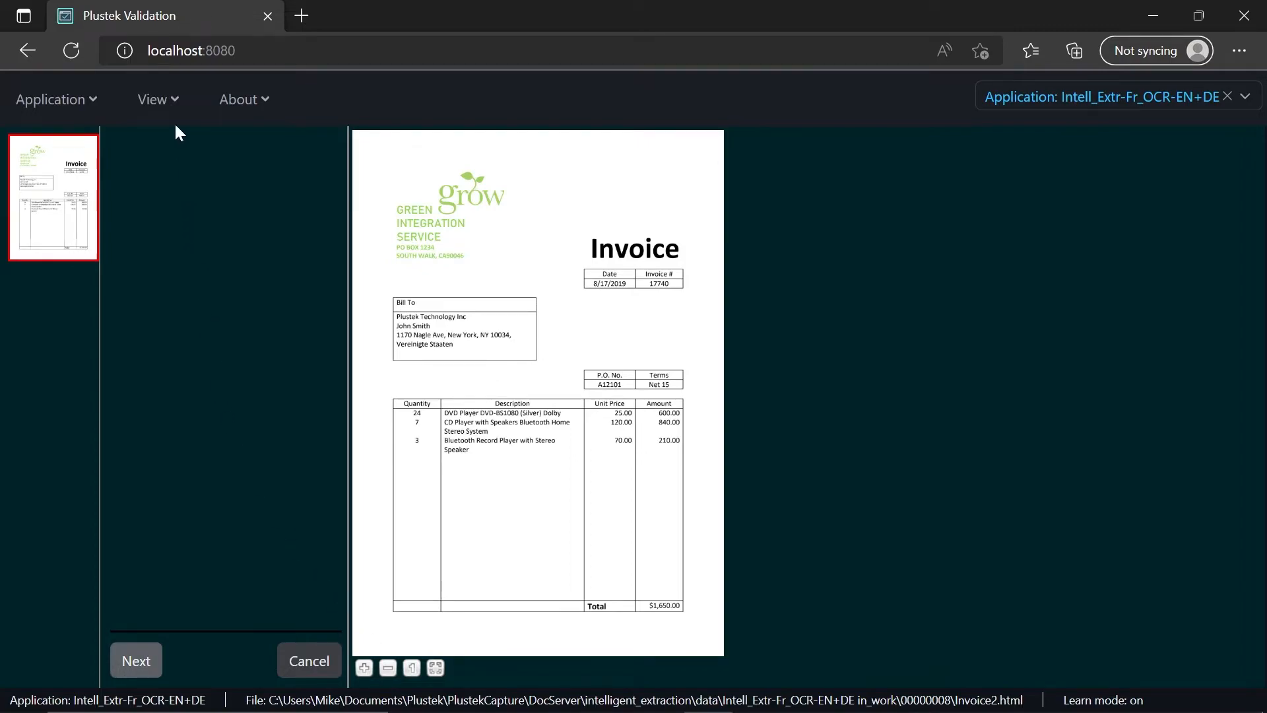
Open the field settings and add four empty fields to the field list.
left_click(169, 114)
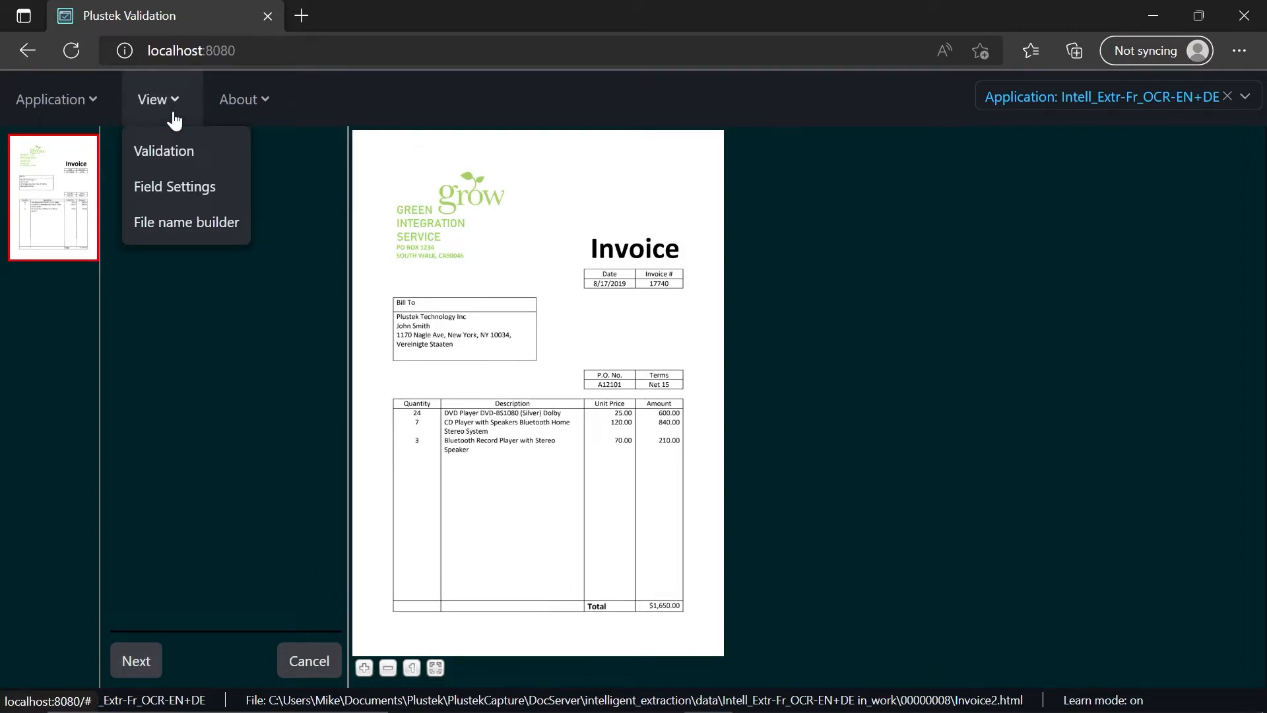
left_click(183, 185)
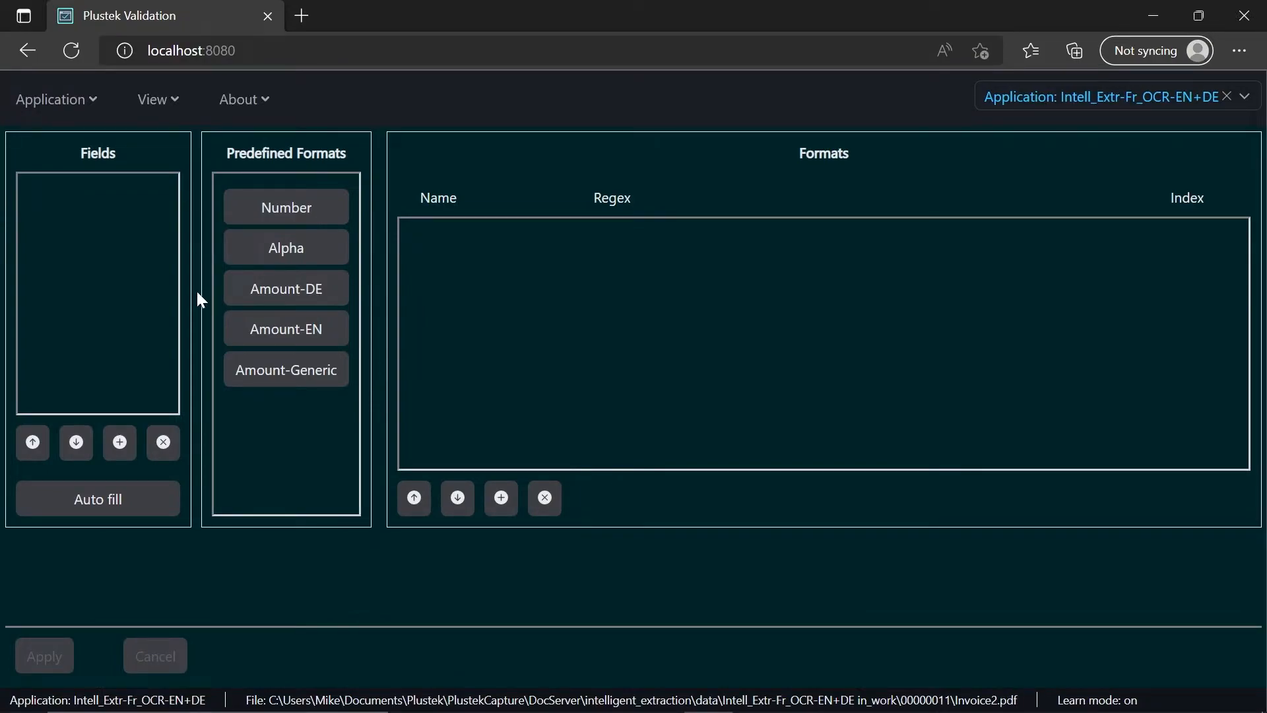
left_click(120, 443)
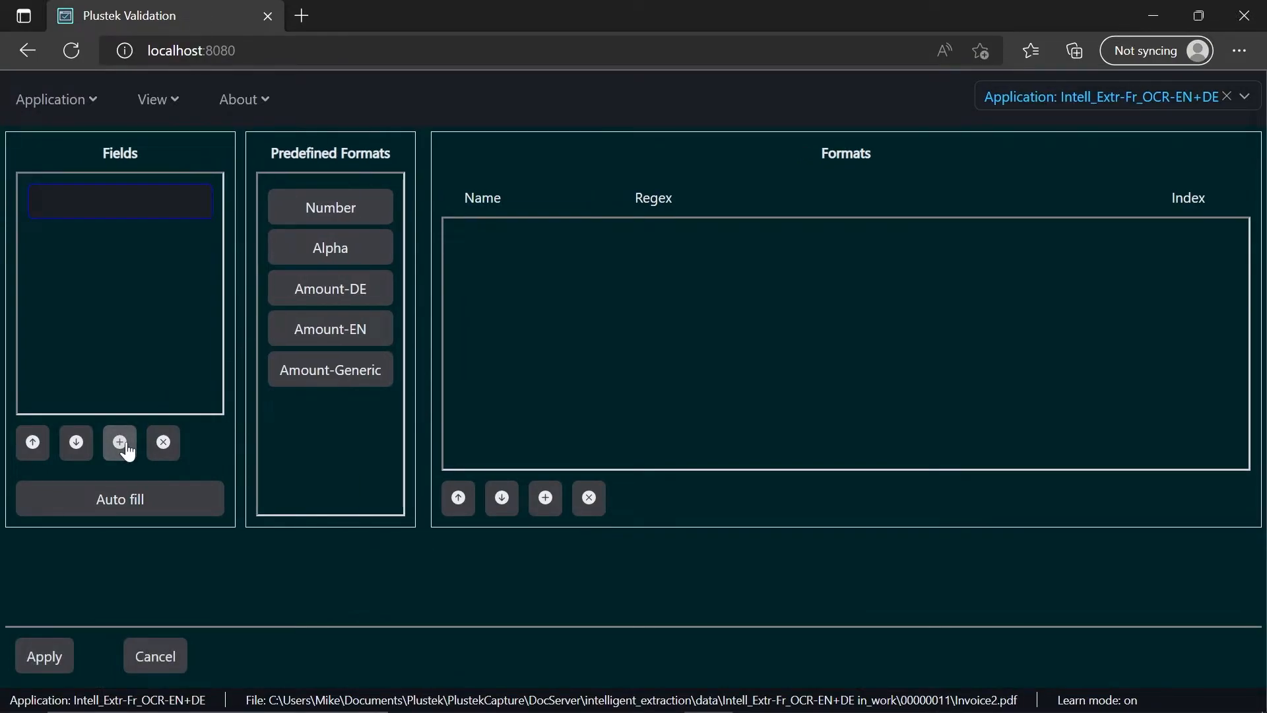
left_click(120, 443)
left_click(120, 443)
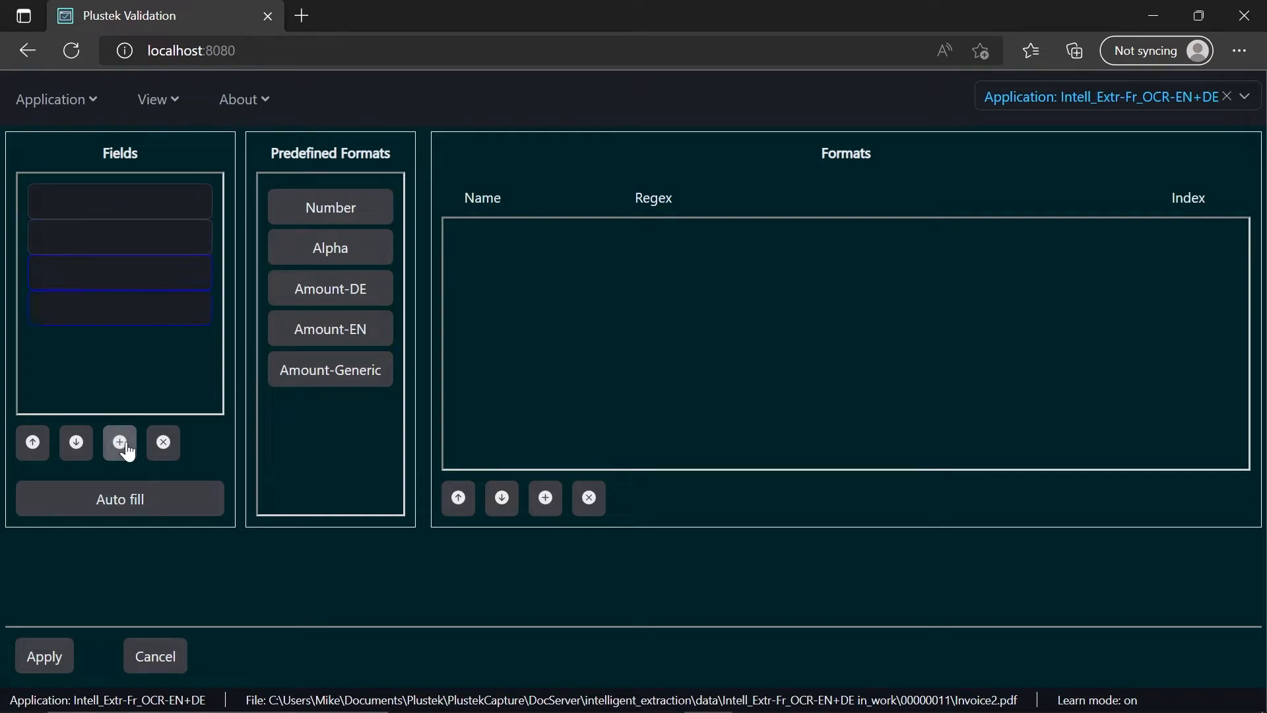
left_click(125, 449)
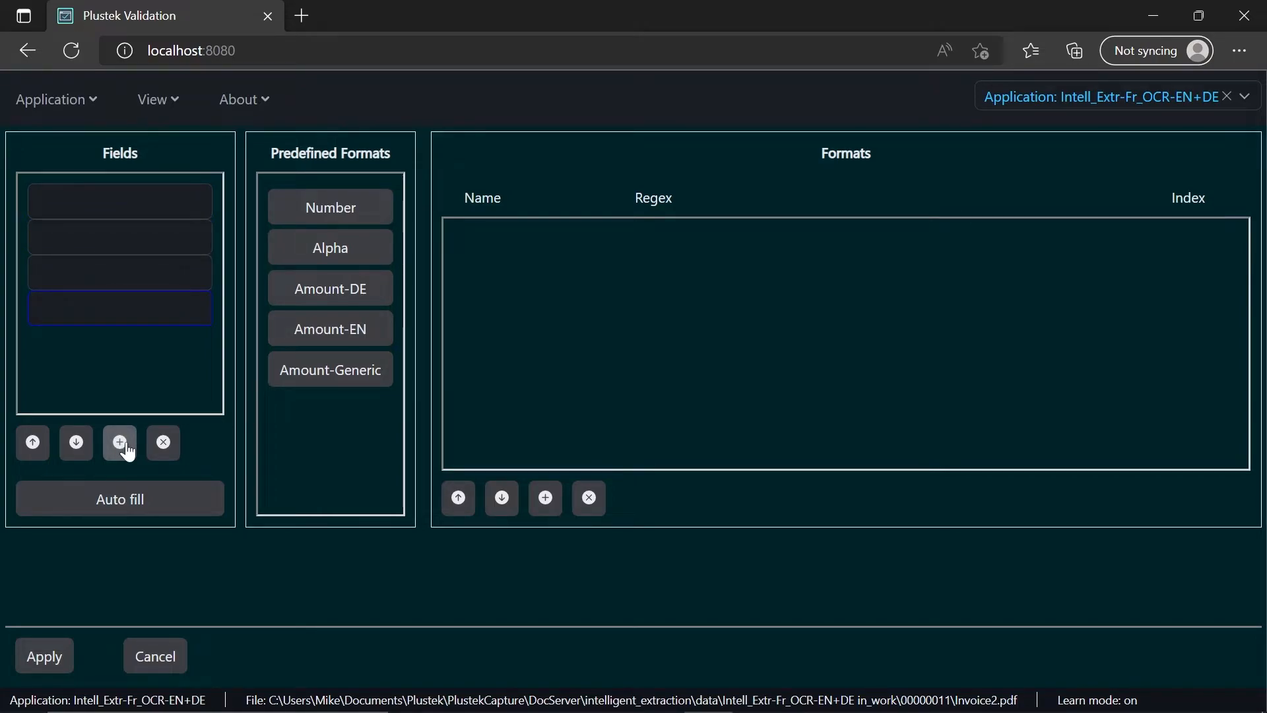
Name the four fields Invoice Number, Invoice Date, Customer Number and Total, in that order.
left_click(135, 202)
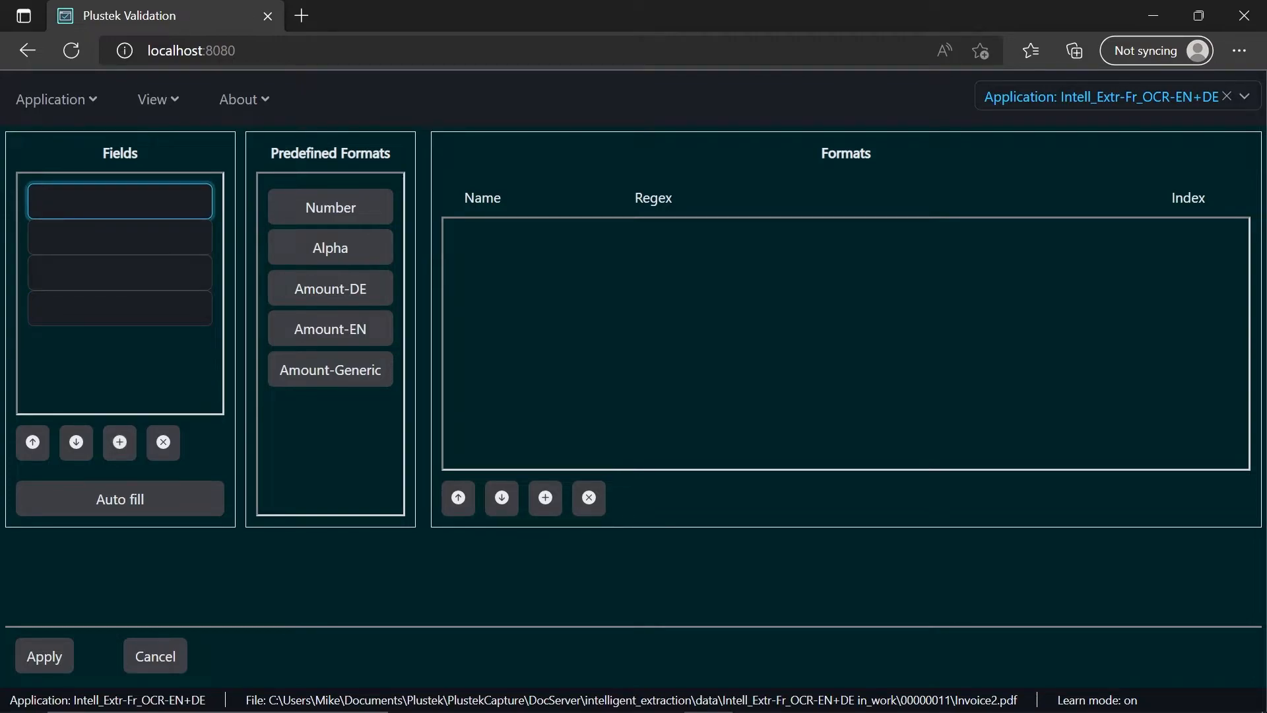
type("Invoice Number")
key("Tab")
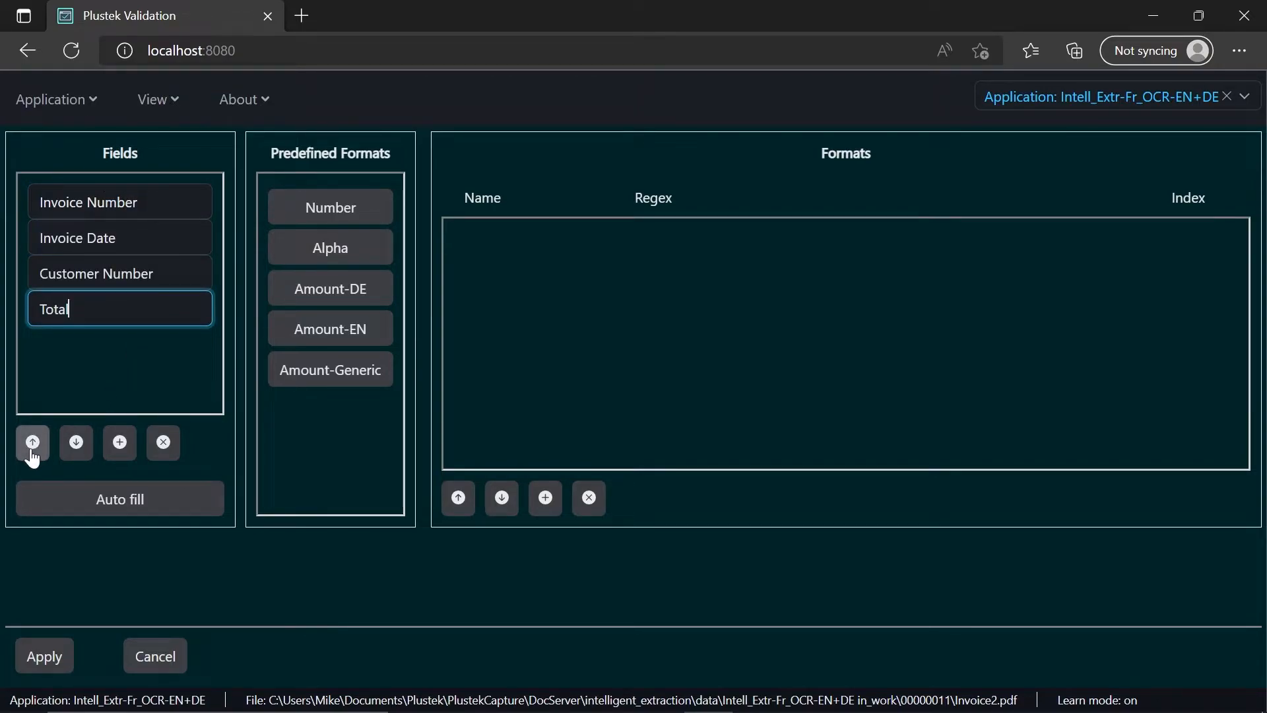
Move the Total field up one place and back down, and add and delete a field named Test-Field.
left_click(31, 449)
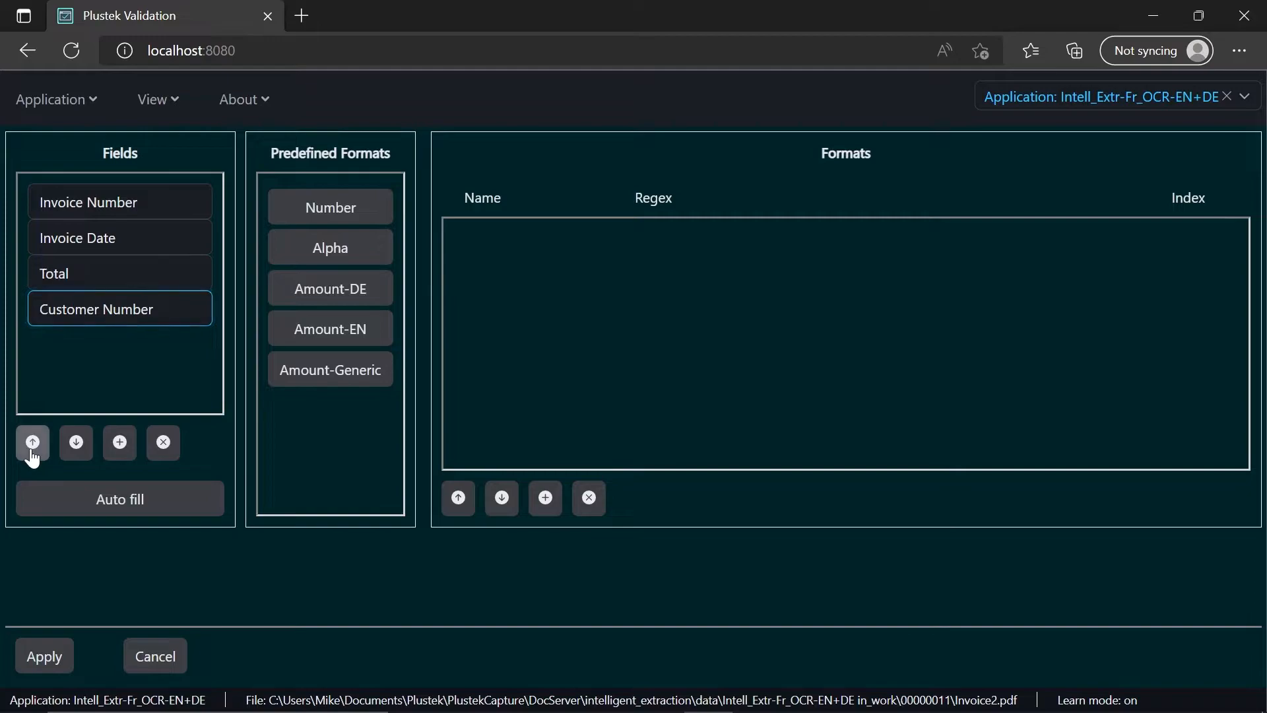
left_click(79, 444)
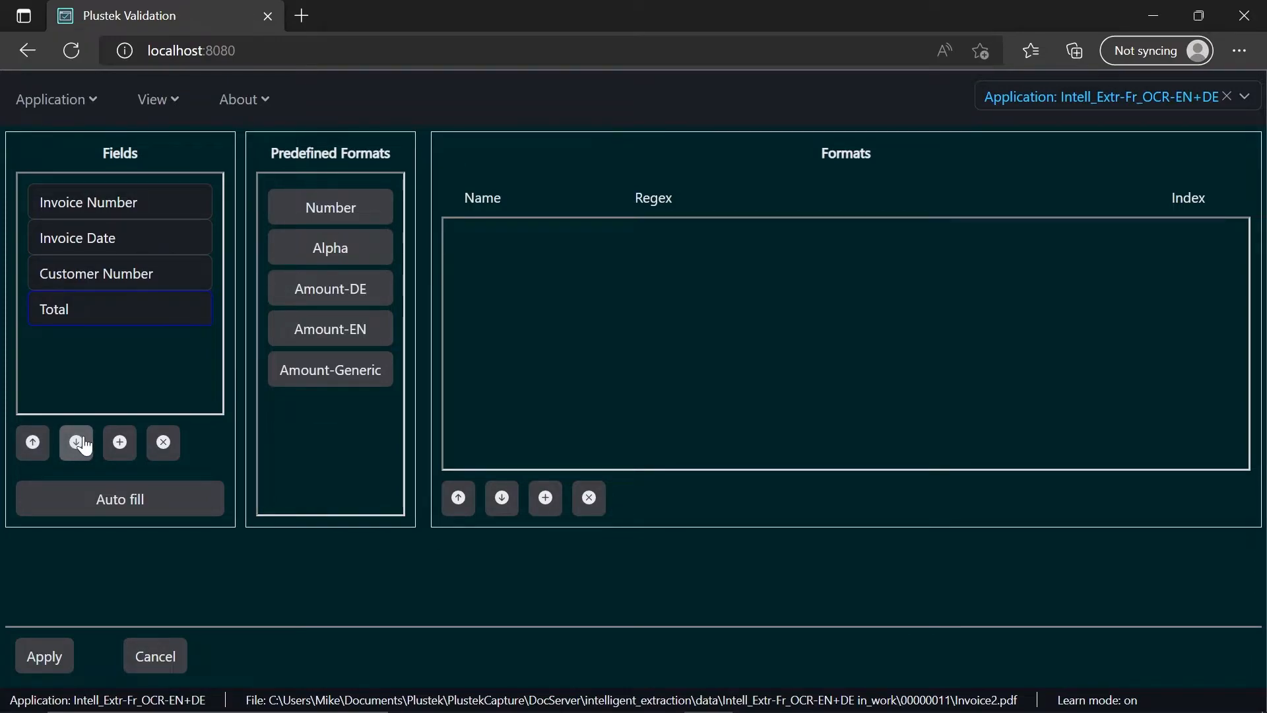
left_click(119, 442)
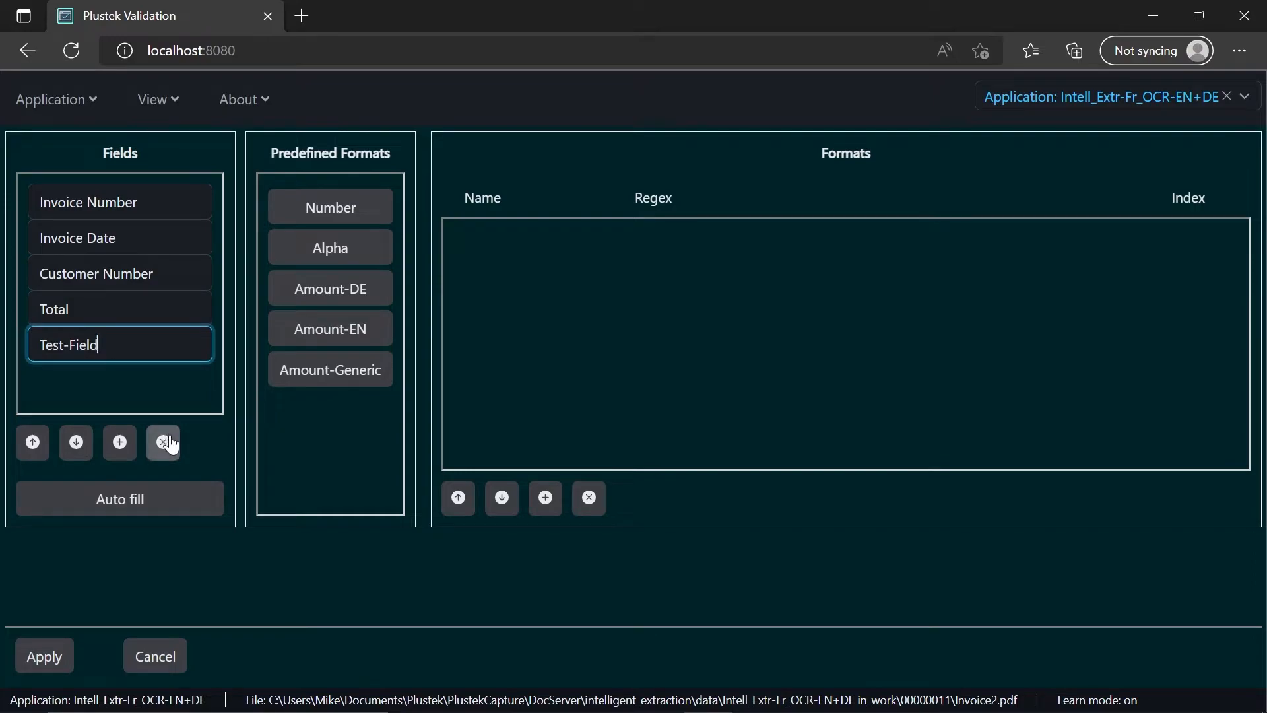
left_click(170, 443)
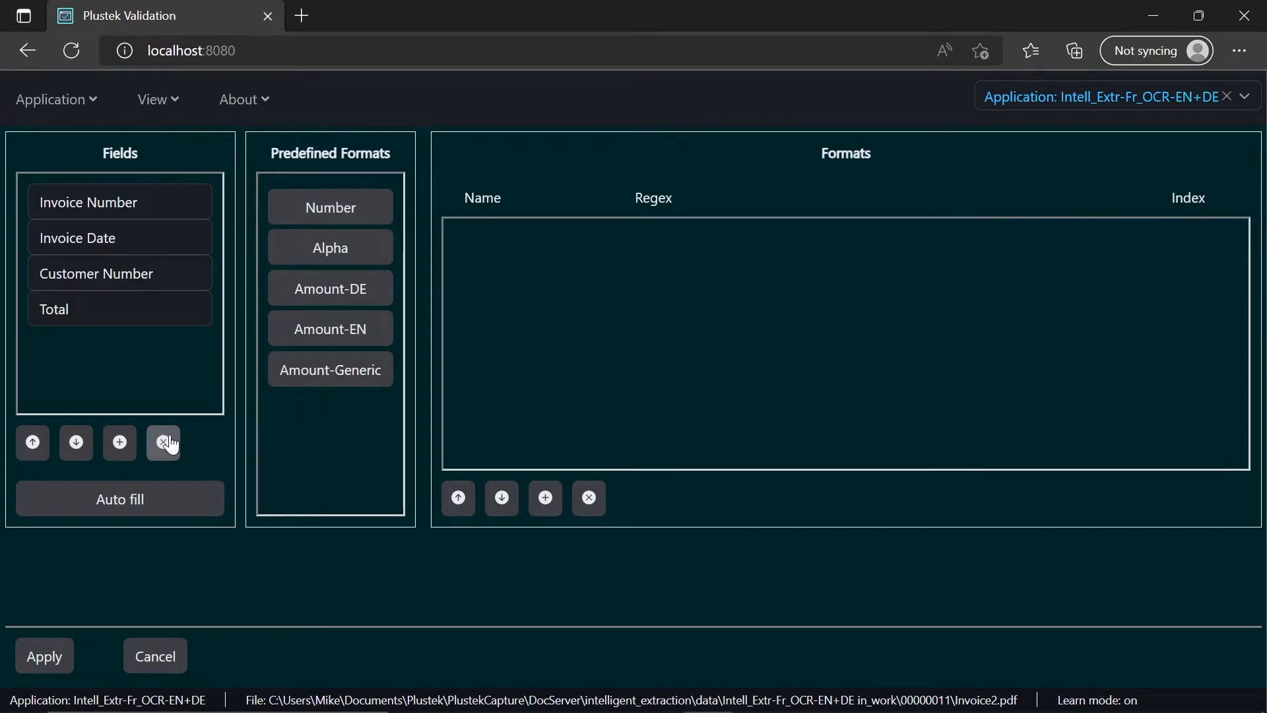
Assign the predefined Number format to Invoice Number, add and delete it again on Invoice Date, and apply the field settings.
left_click(342, 205)
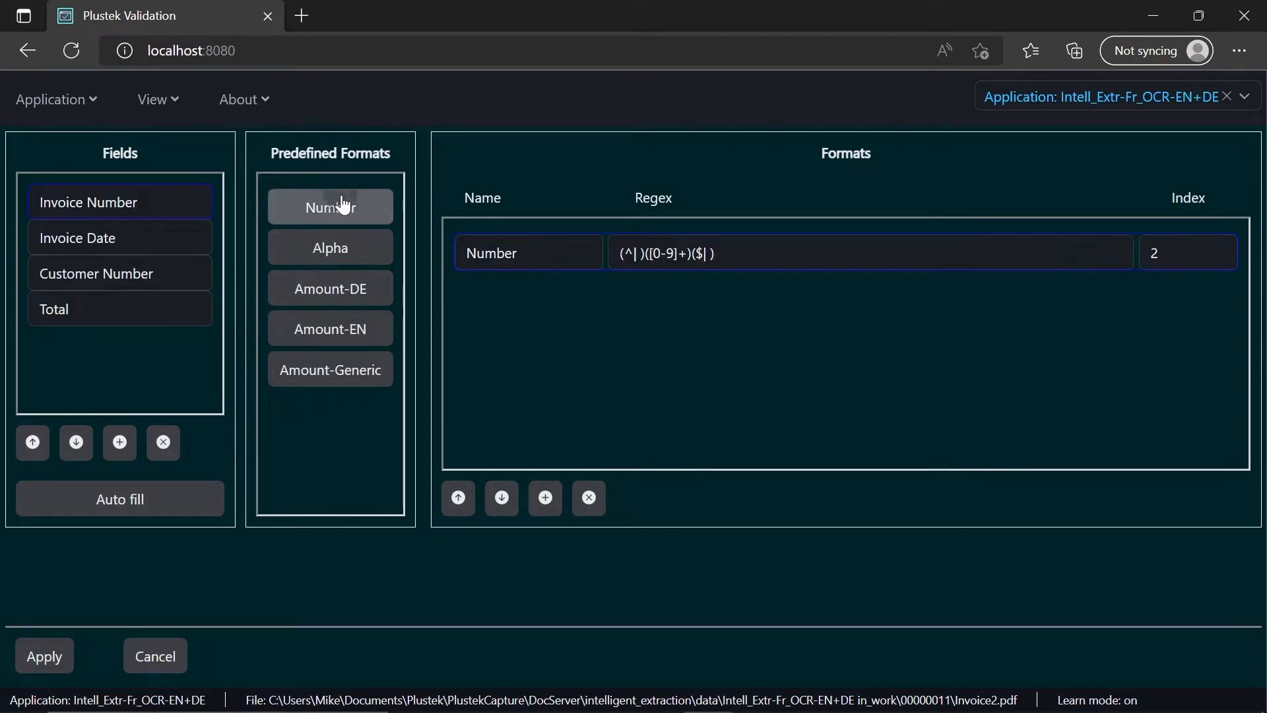
left_click(122, 238)
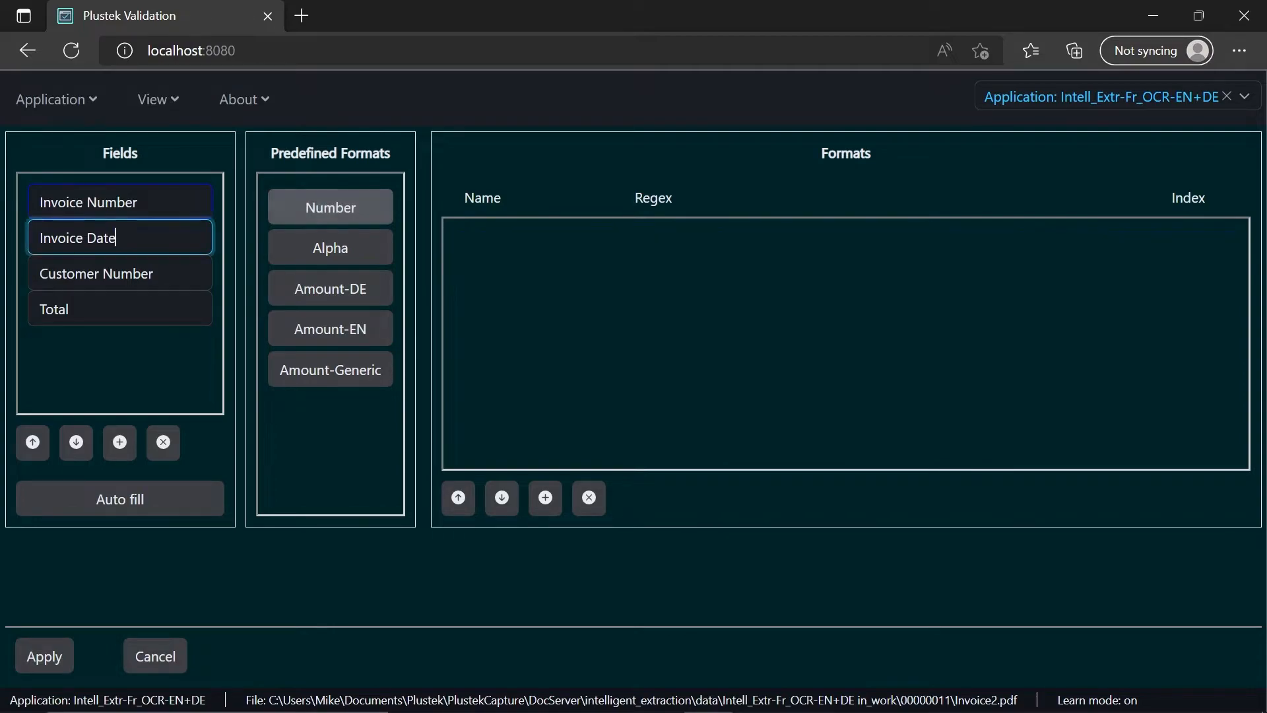
left_click(302, 215)
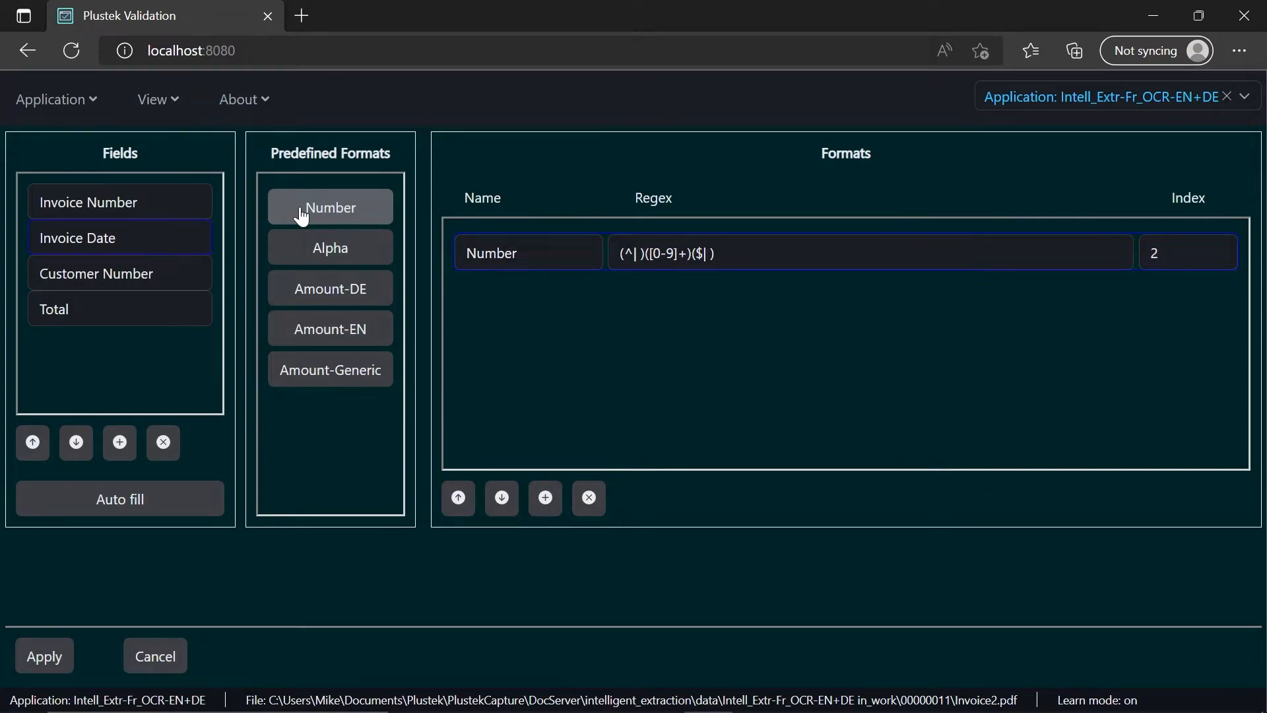
left_click(589, 498)
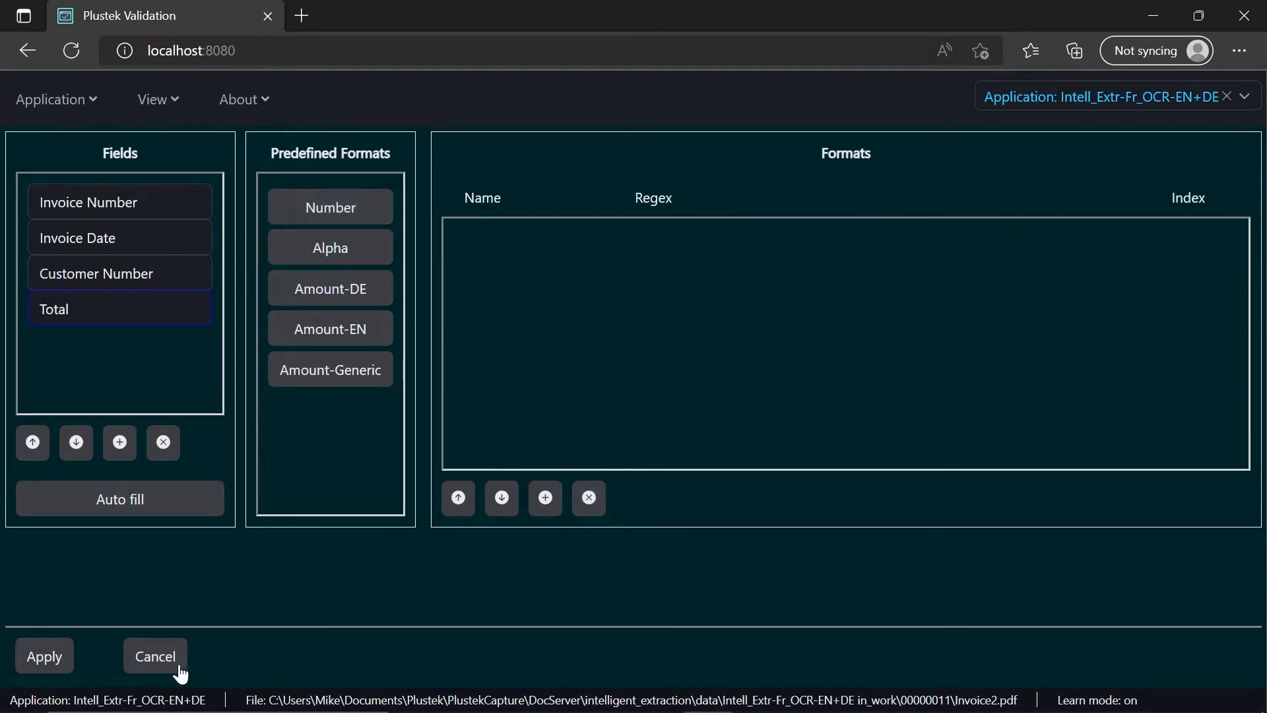
left_click(55, 651)
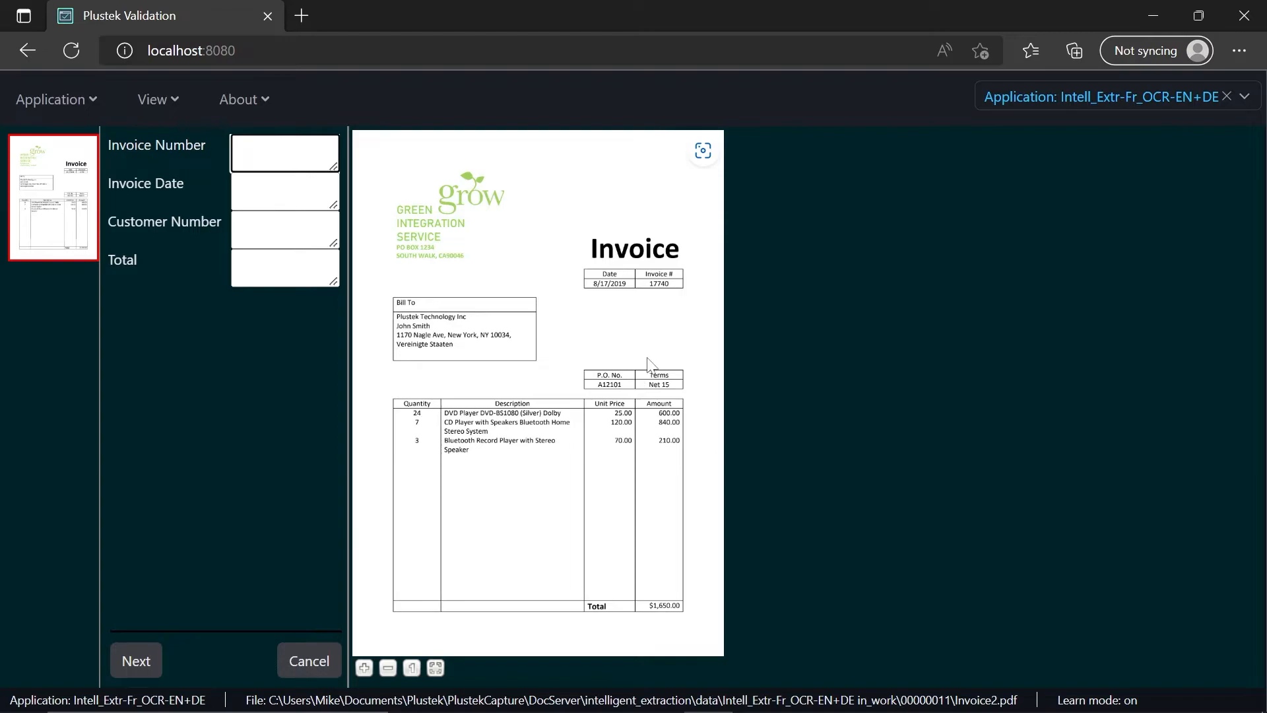
Fill the fields from the invoice with its number, date 8/17/2019, P.O. number as customer number and total $1,650.00, and proceed to the following document.
left_click(659, 285)
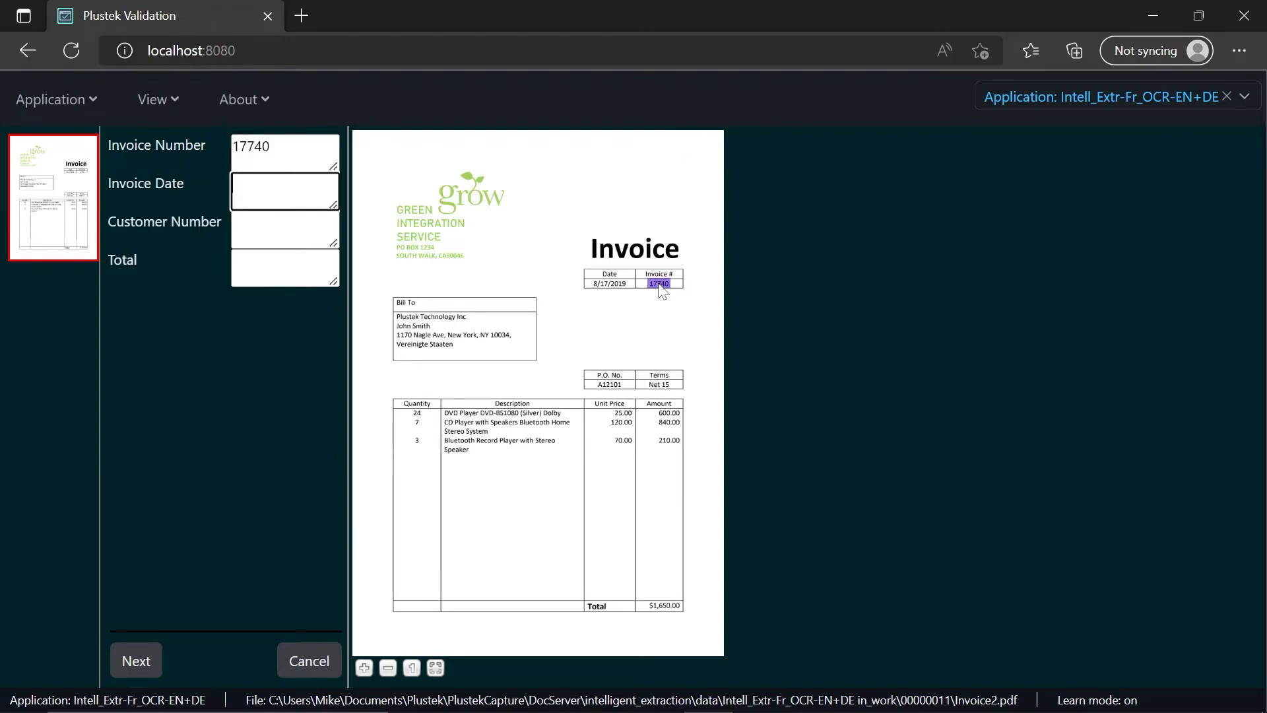
left_click(614, 286)
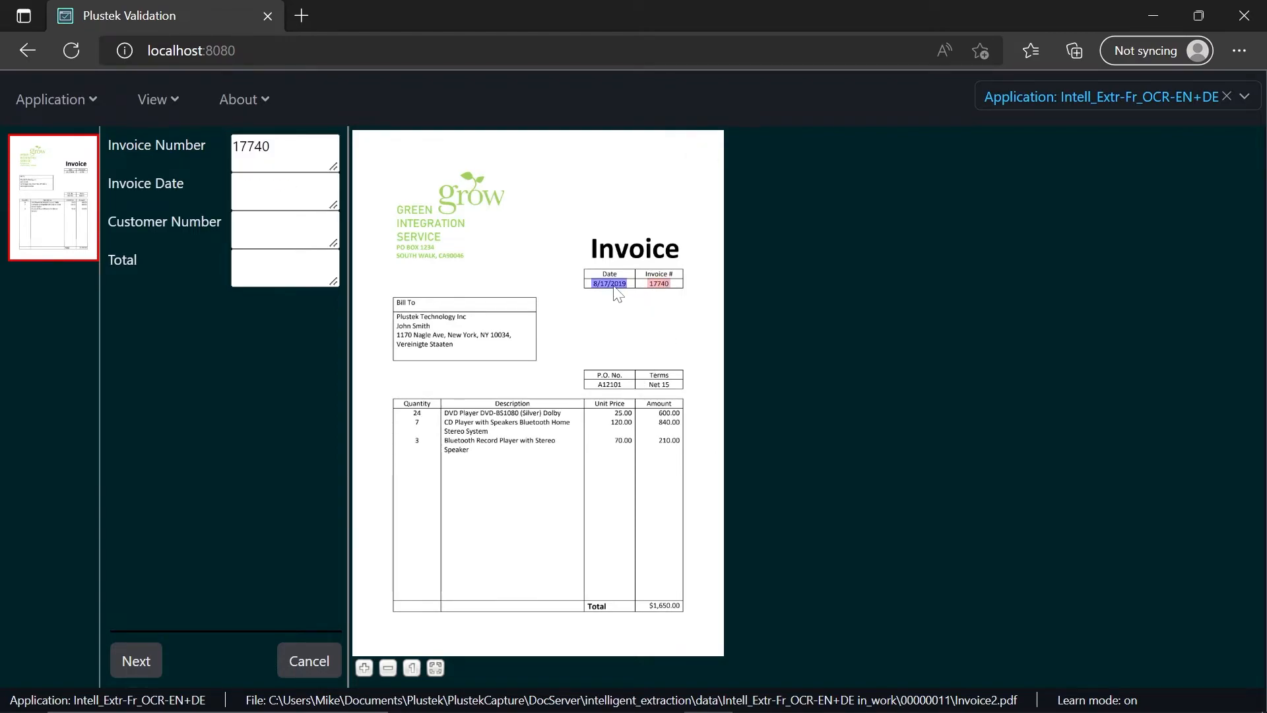
left_click(618, 388)
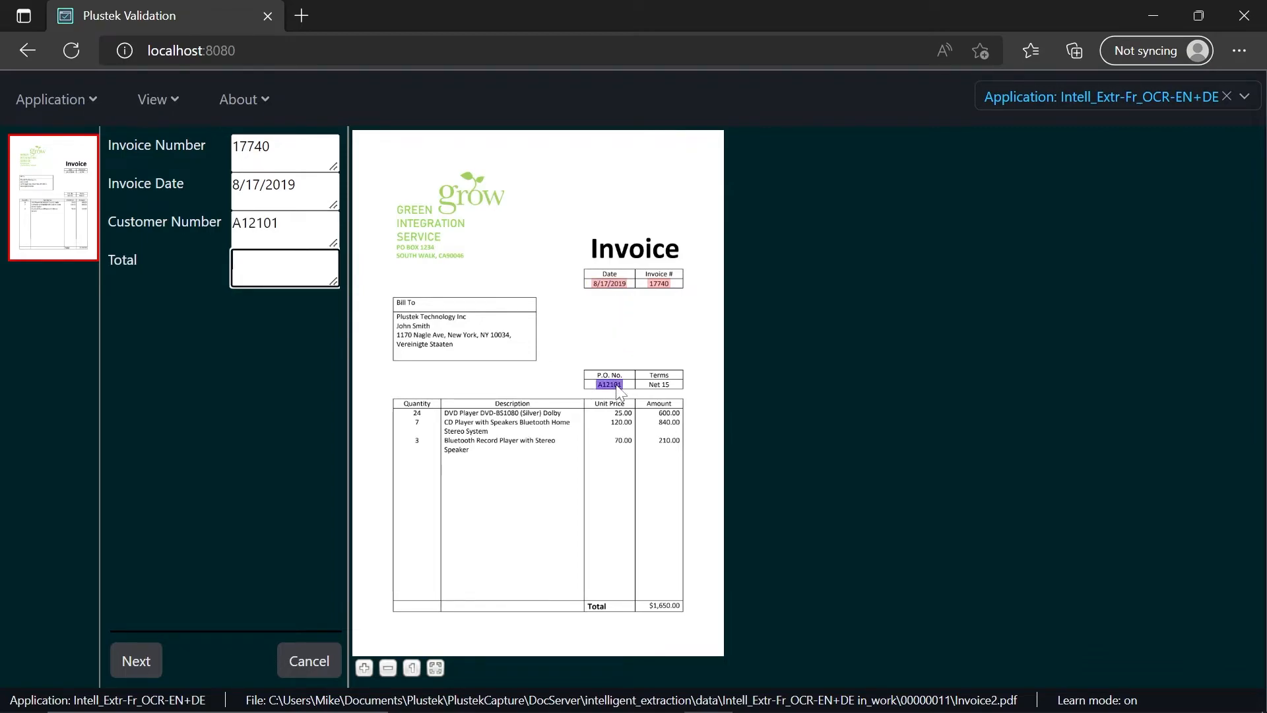
left_click(667, 606)
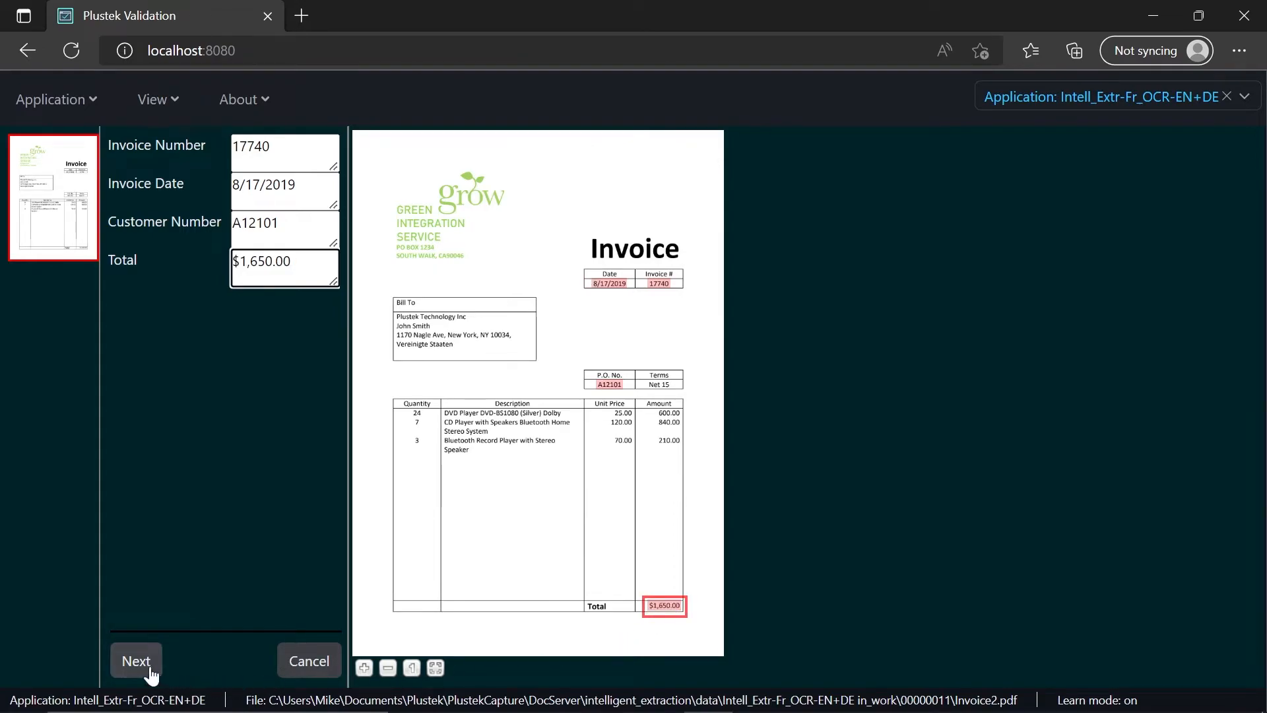
left_click(130, 658)
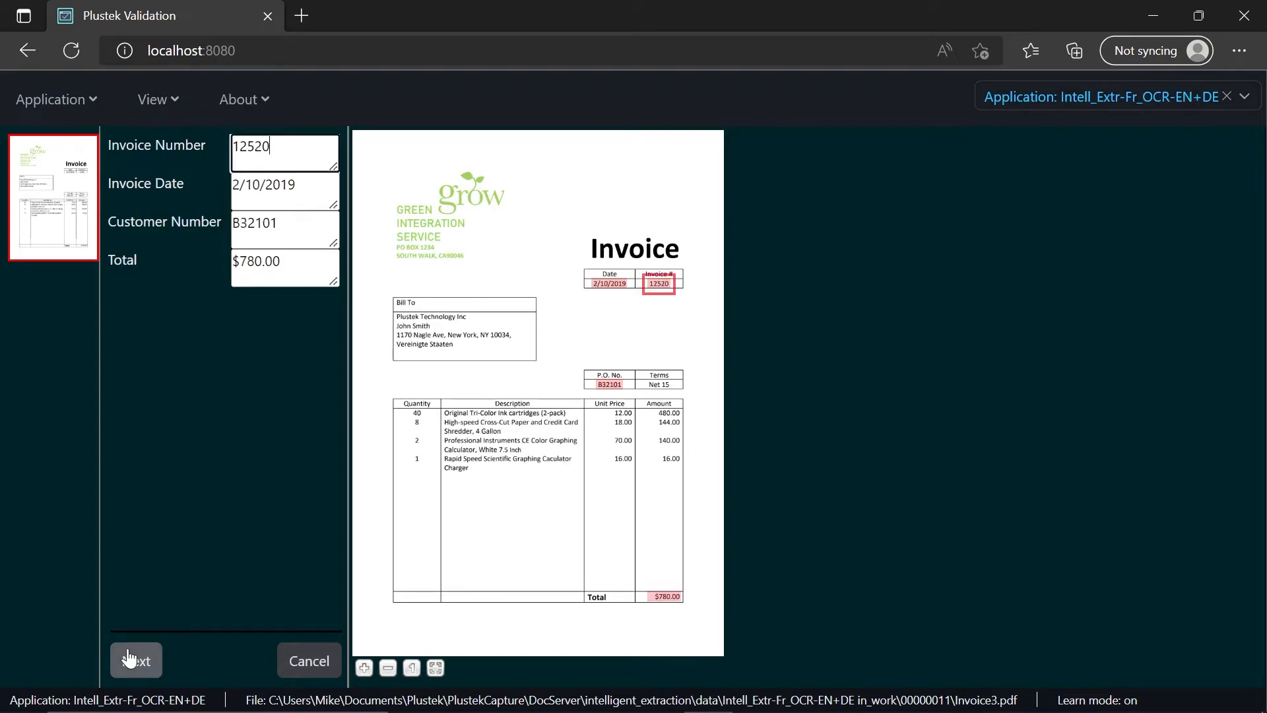
Confirm each extracted field of the Green Integration Service invoice through to the total, and proceed to the following document.
key("Tab")
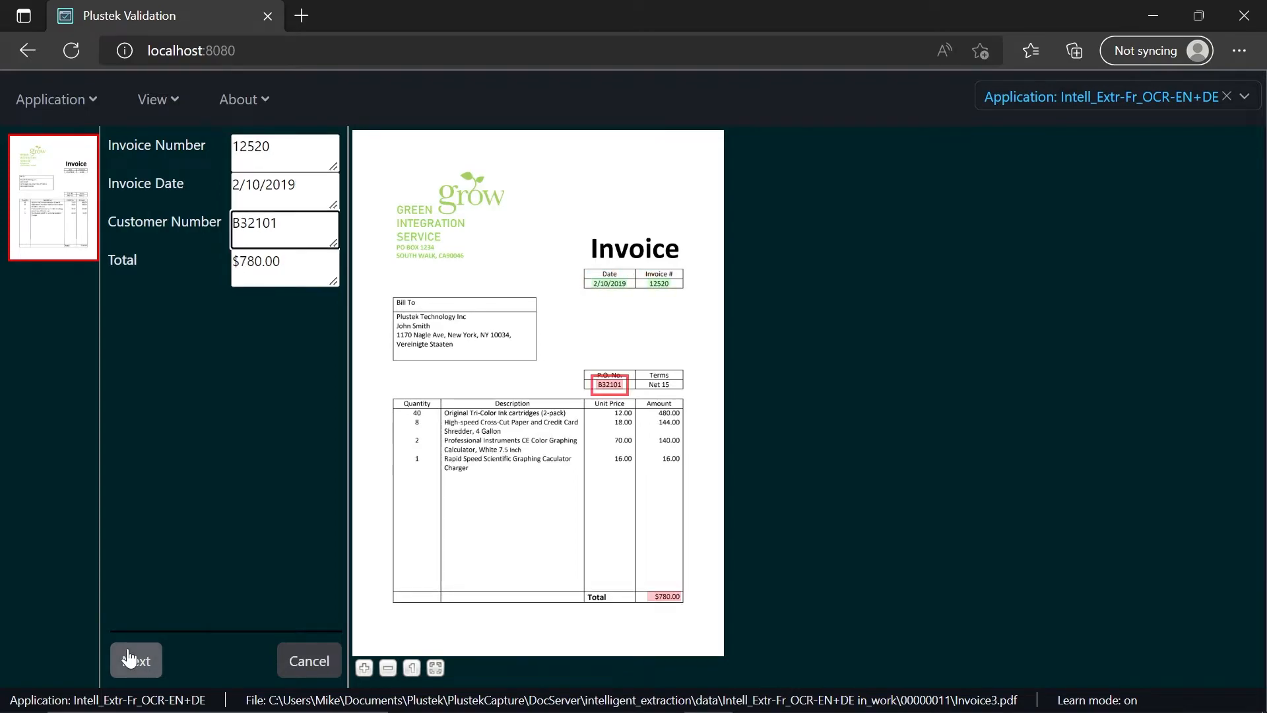
key("Tab")
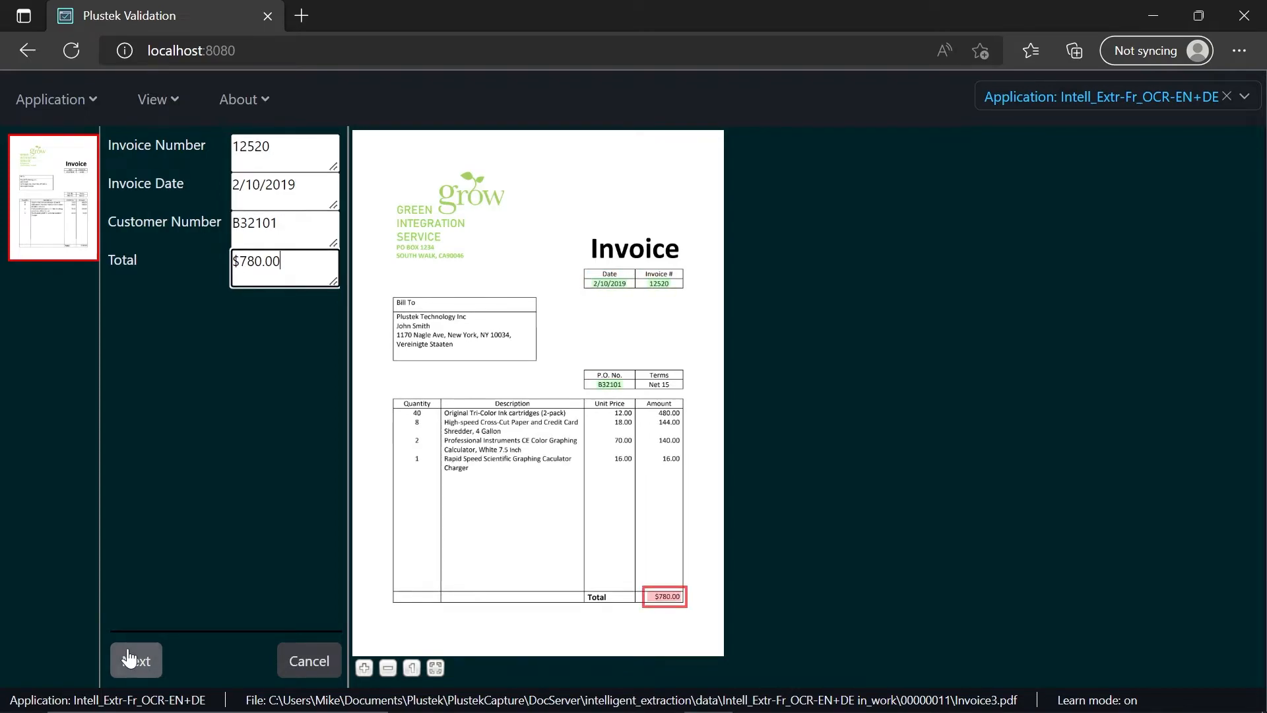
left_click(129, 658)
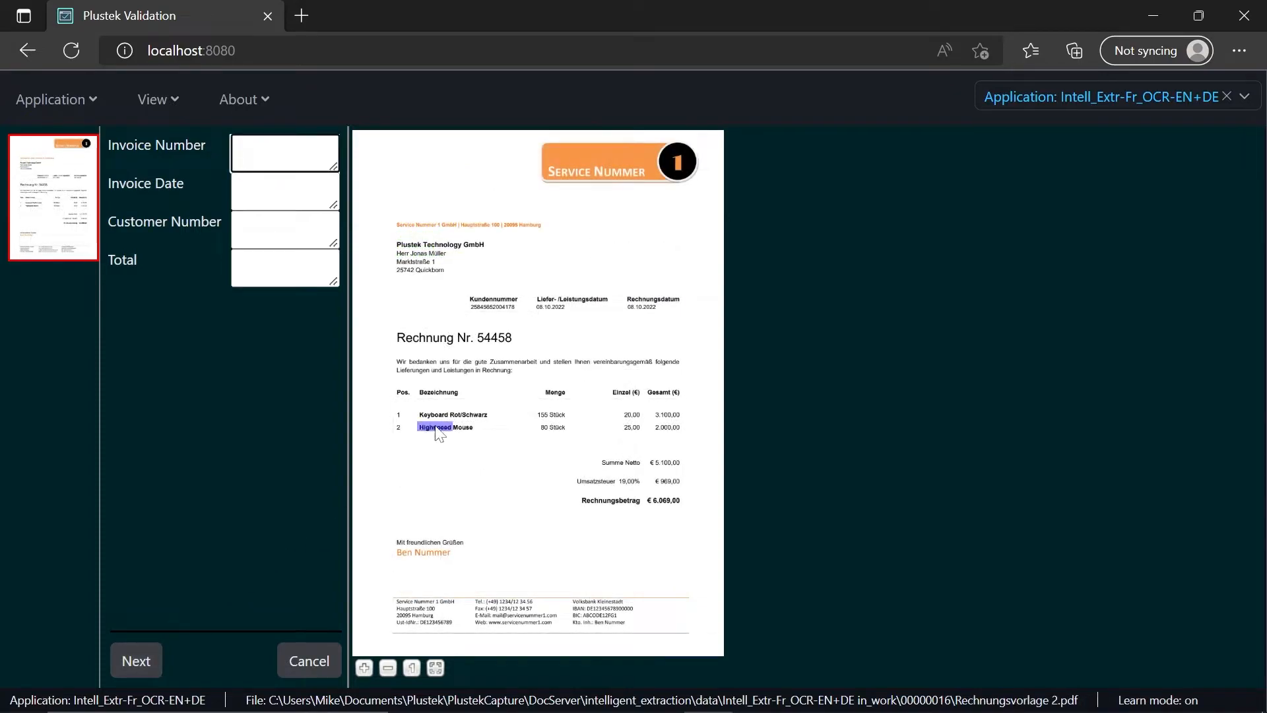
Fill the fields from the Service Nummer 1 invoice with its Rechnung number, Rechnungsdatum 08.10.2022, Kundennummer and total 6.069,00, and proceed to the following document.
left_click(494, 338)
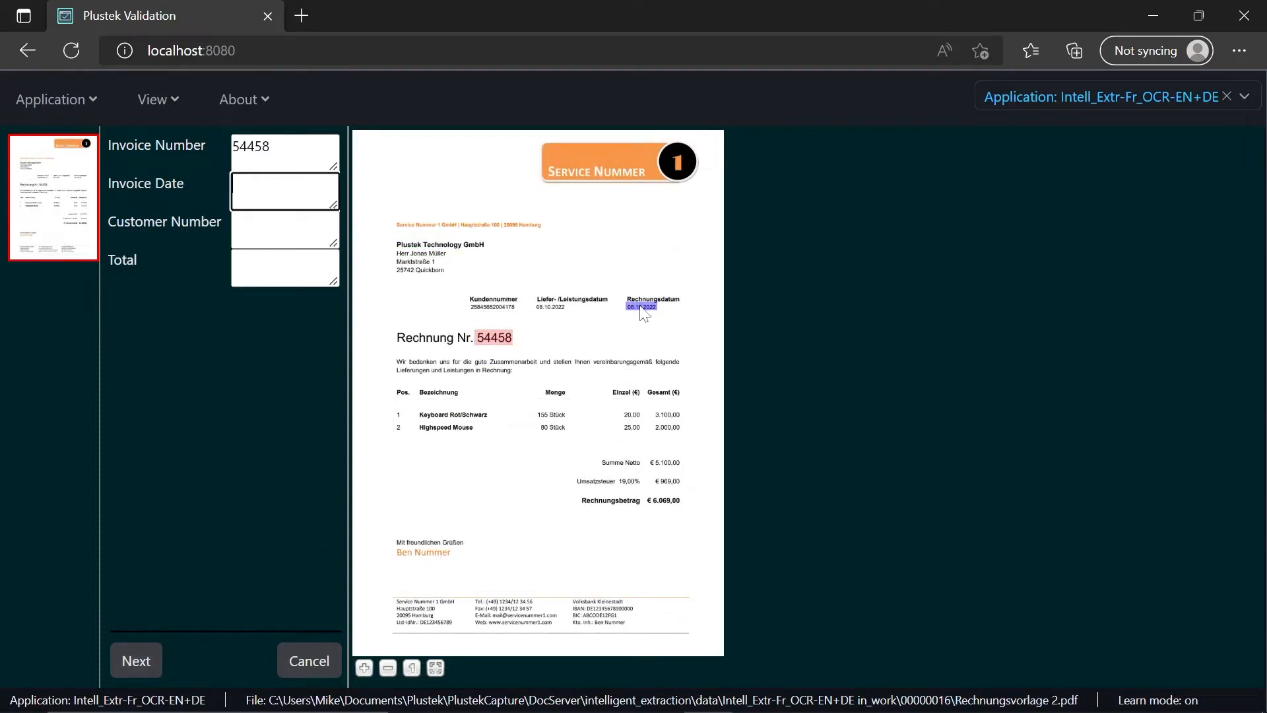
left_click(643, 314)
left_click(503, 315)
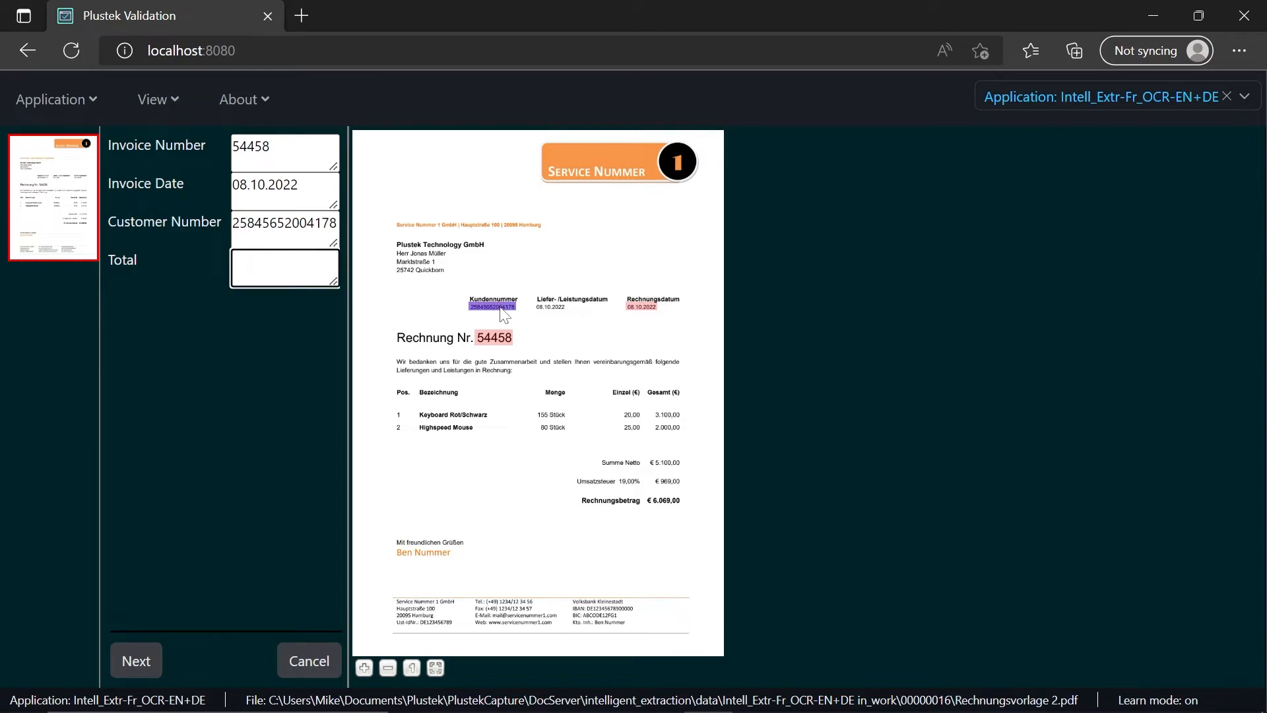
left_click(668, 502)
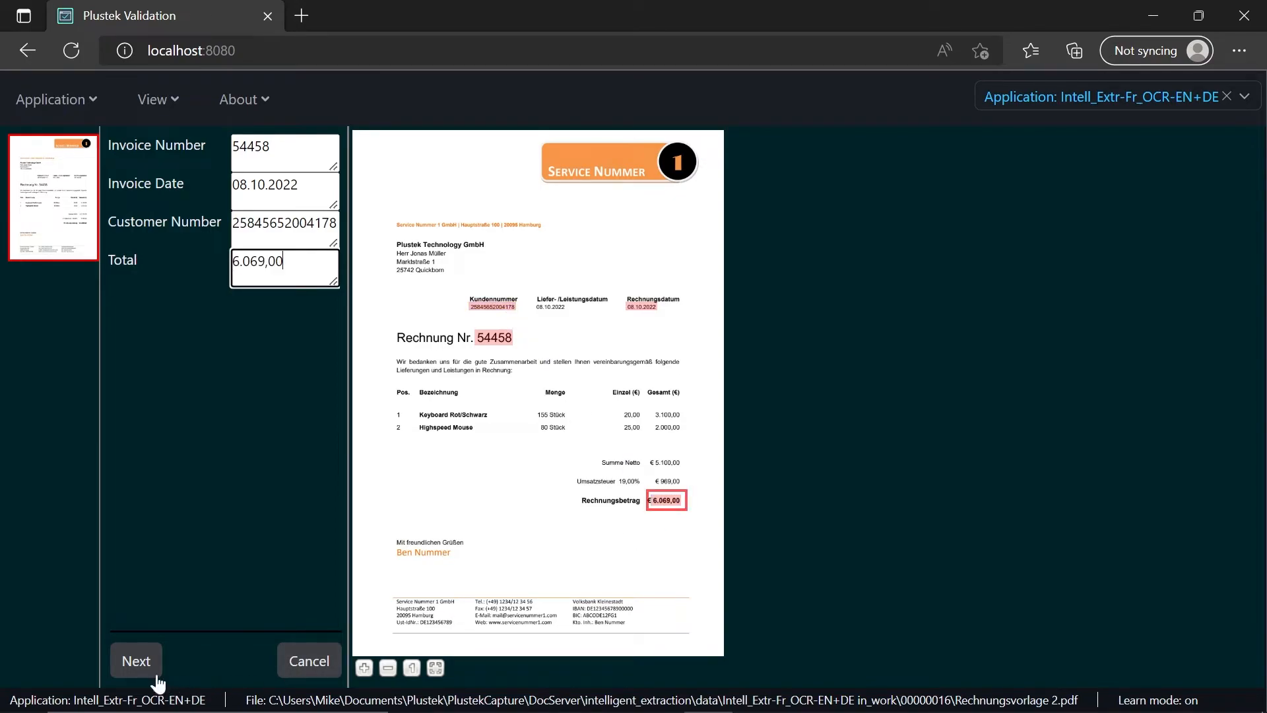
left_click(136, 666)
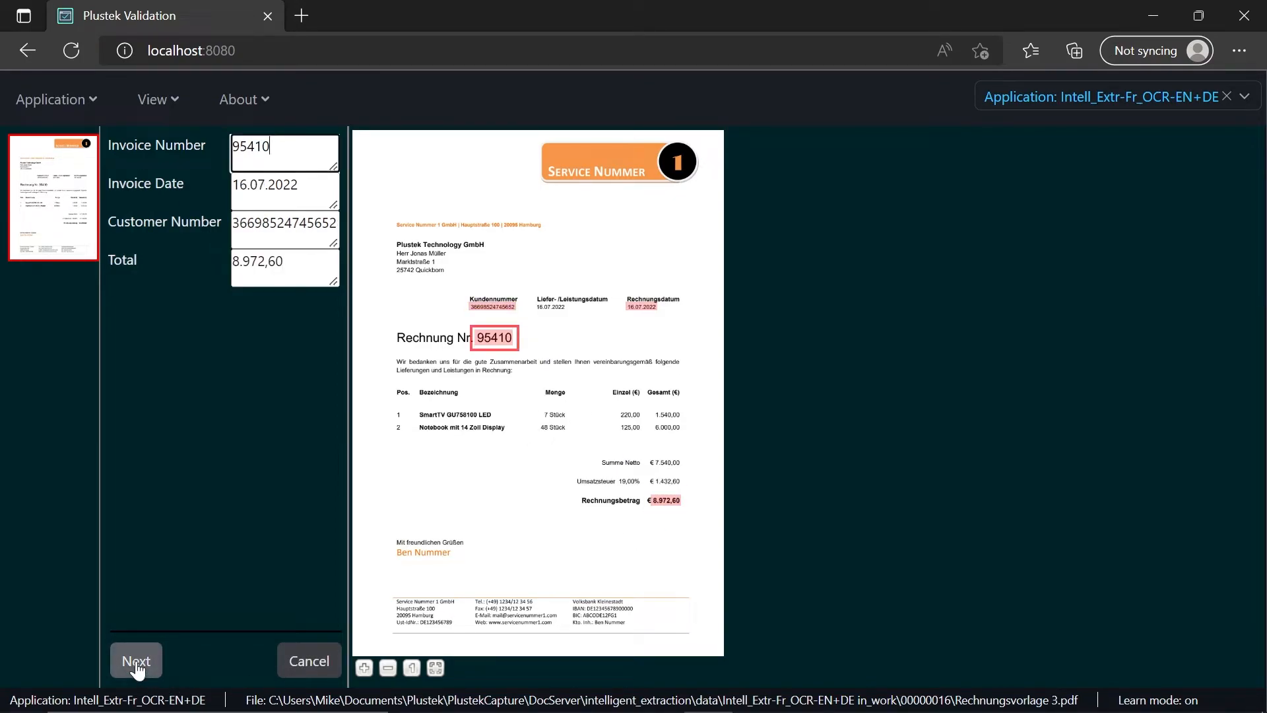
Confirm the four extracted fields of the second Service Nummer 1 invoice one by one, and proceed to the following document.
key("Return")
key("Return")
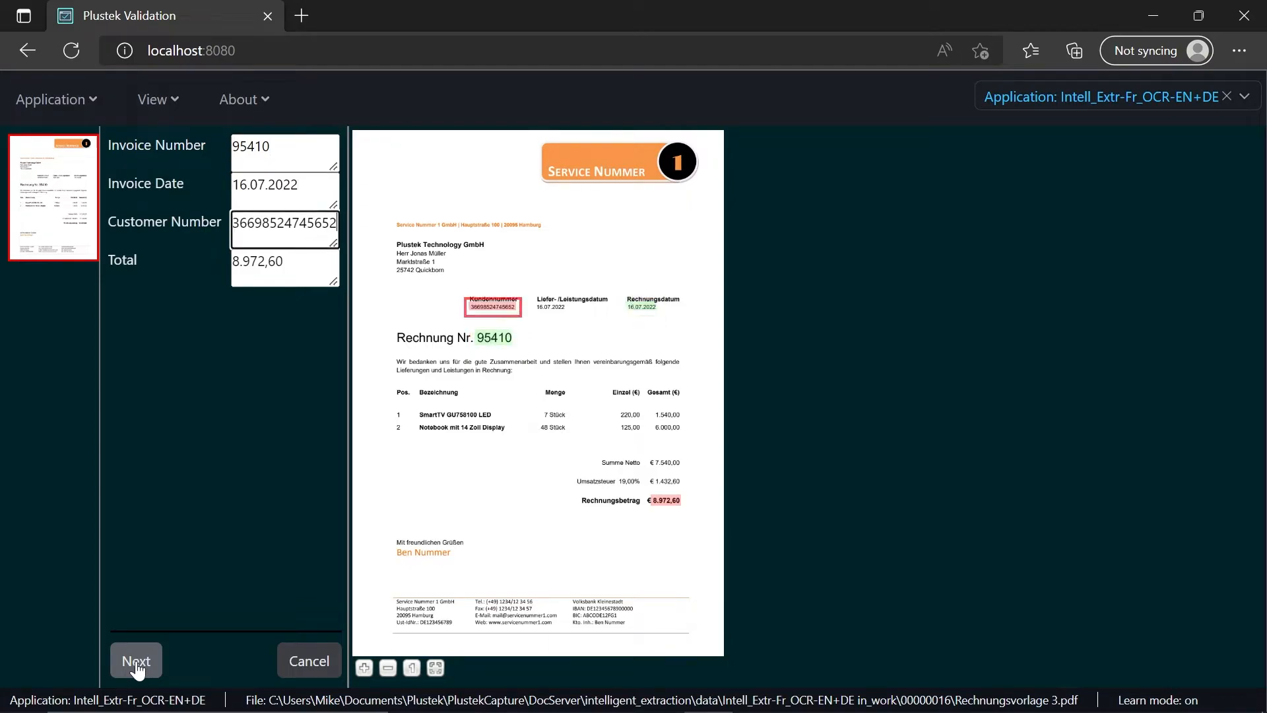
key("Return")
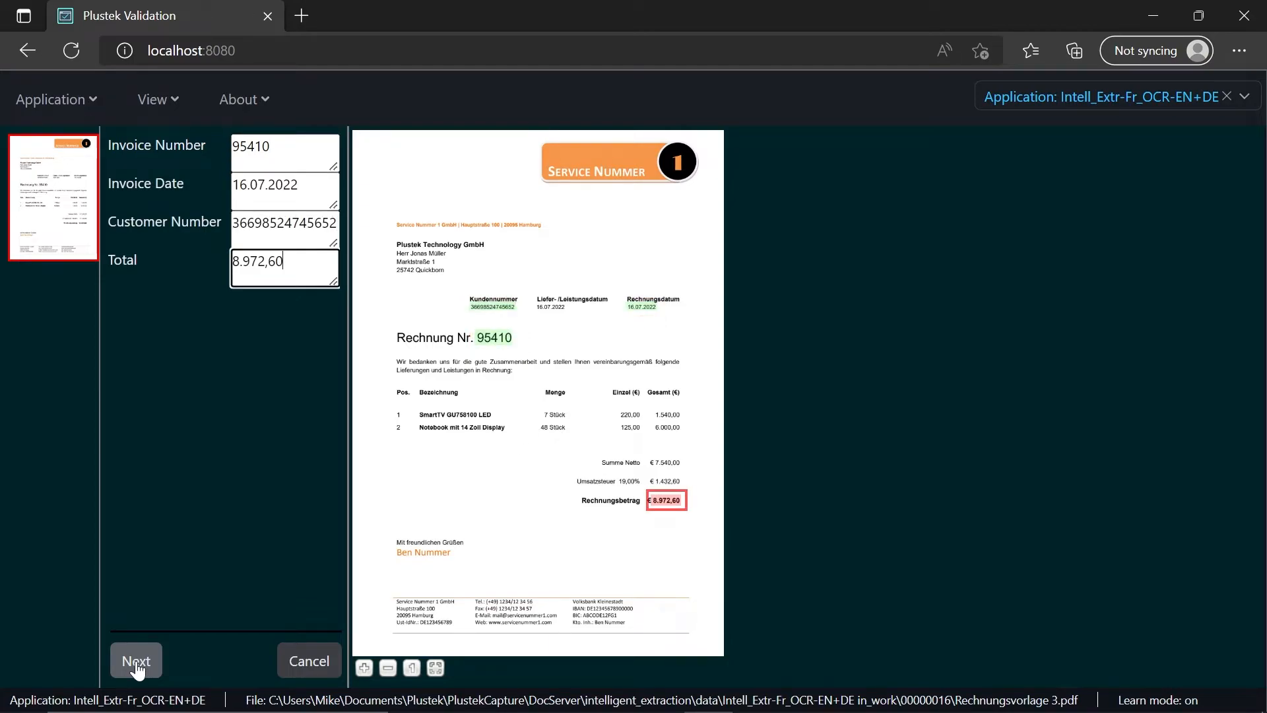
left_click(136, 662)
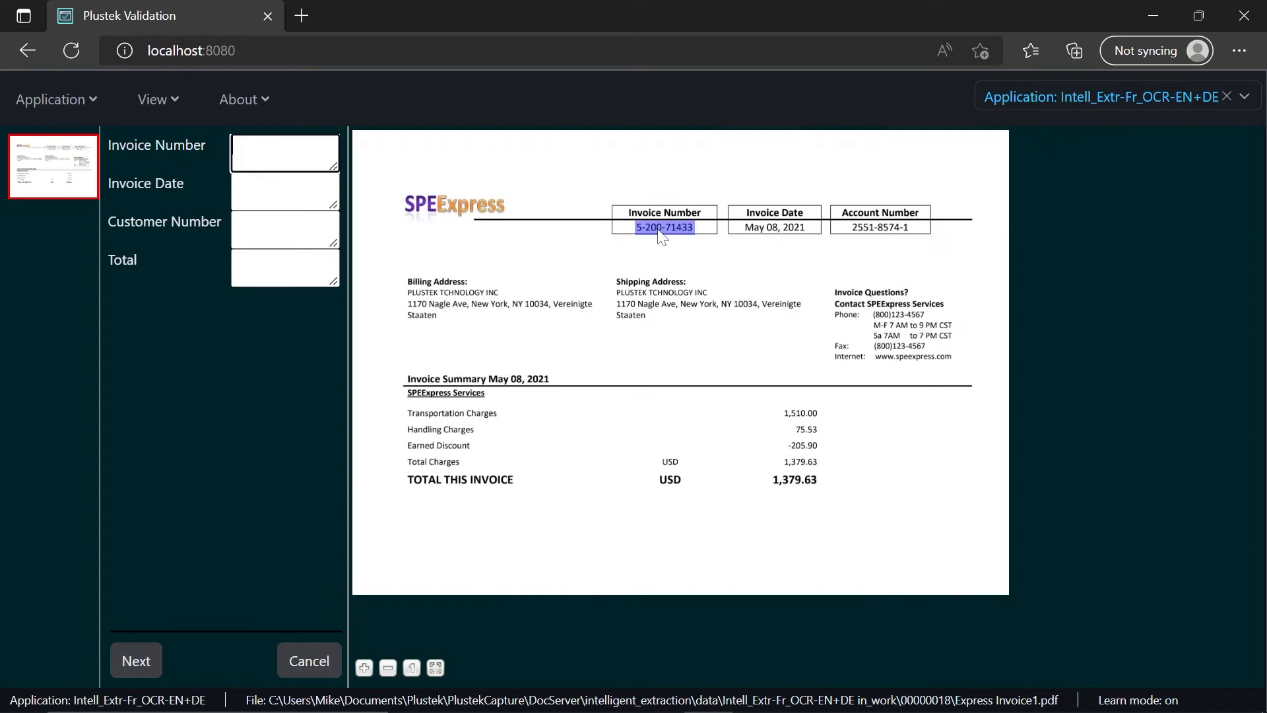
Fill the fields from the SPEExpress invoice with its number, date May 08, 2021, account number as customer number and total 1,379.63, and proceed.
left_click(658, 230)
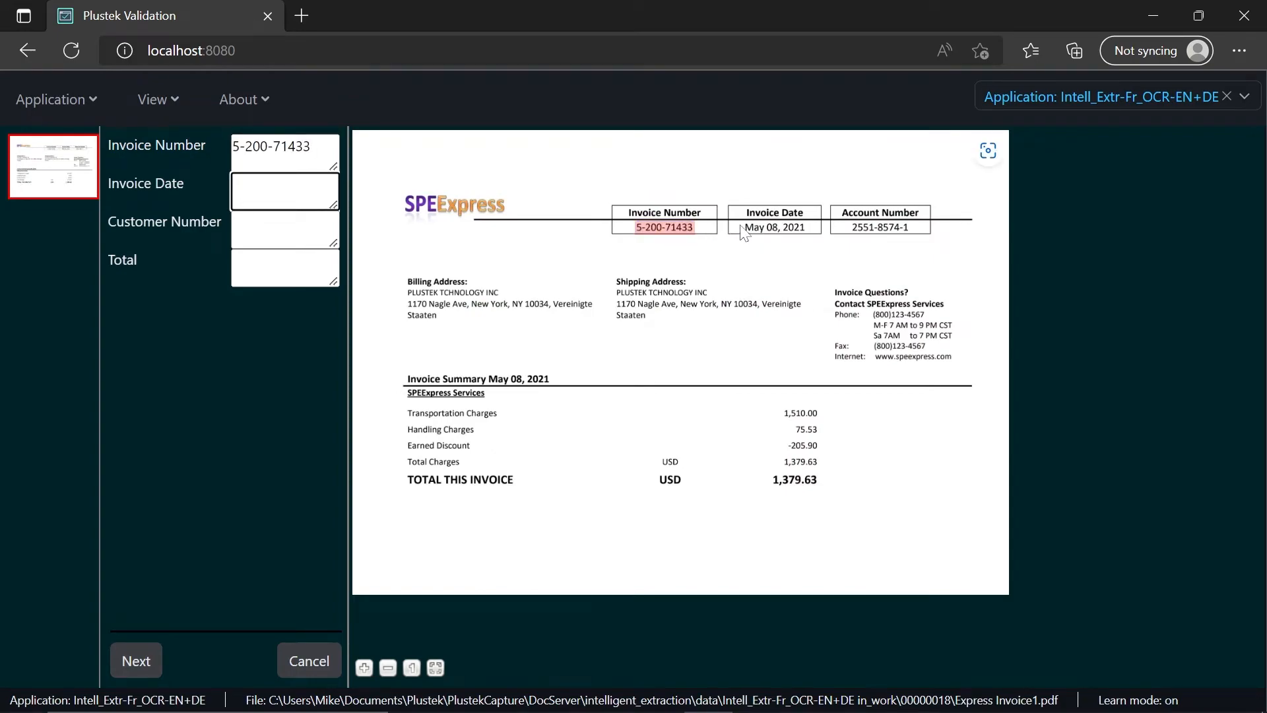
left_click_drag(743, 222, 811, 239)
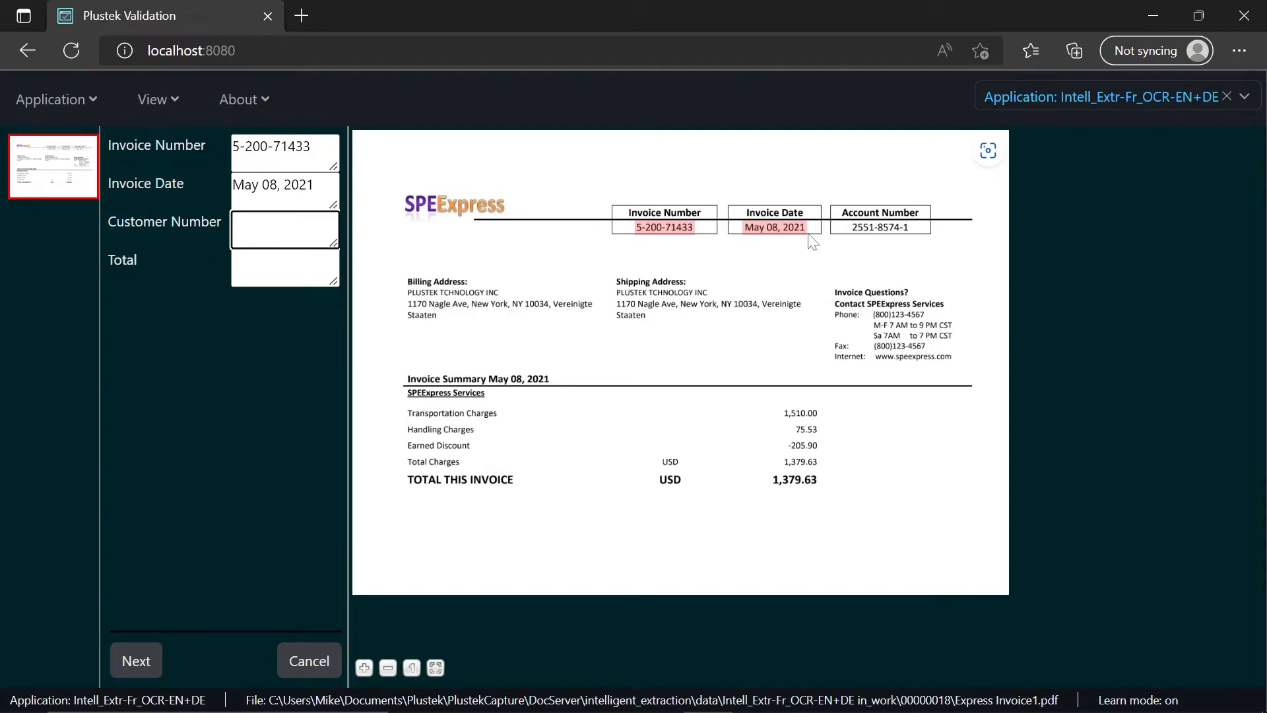
left_click(137, 662)
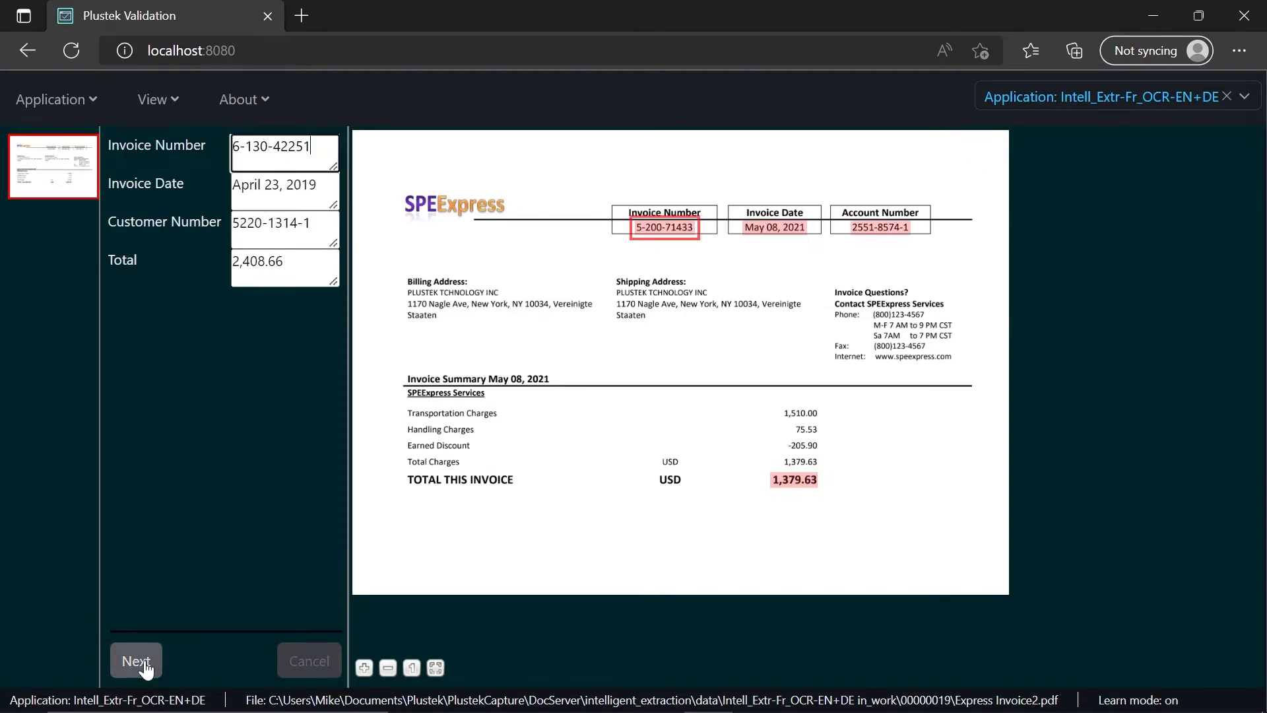
Confirm the four extracted fields of the SPEExpress invoice dated April 23, 2019, and proceed to the following document.
key("Return")
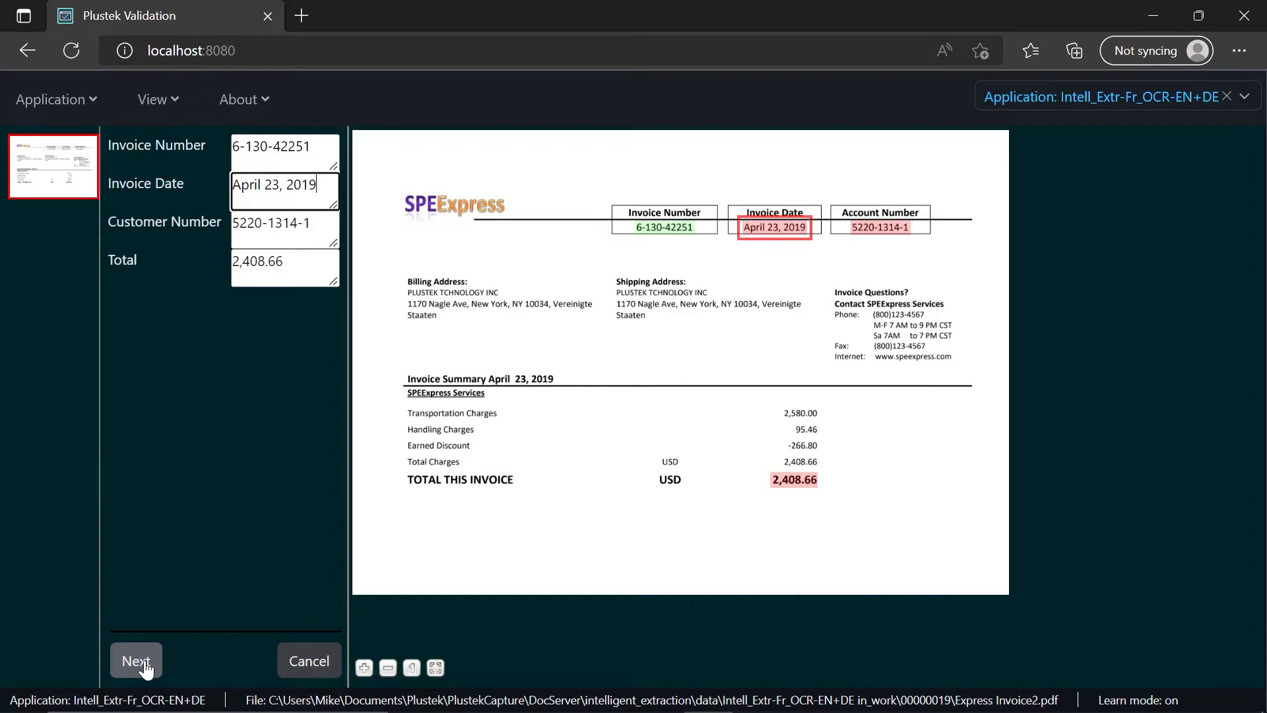
key("Return")
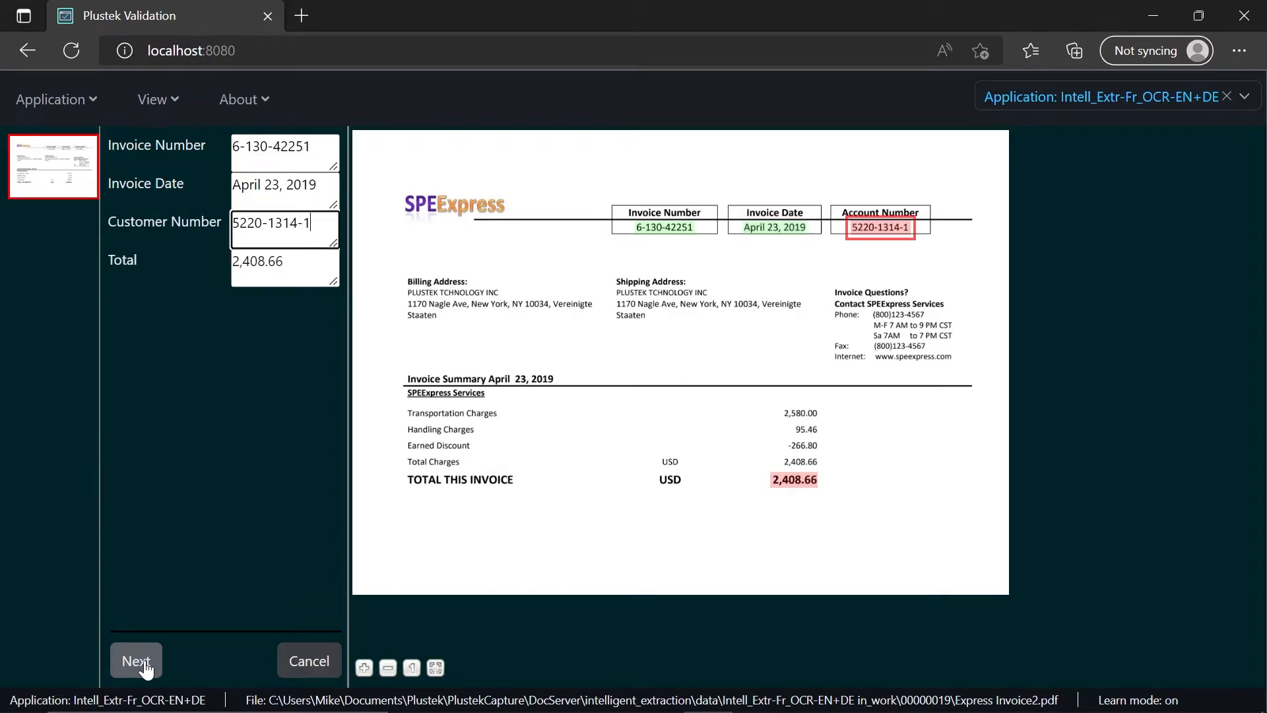
key("Return")
key("Return")
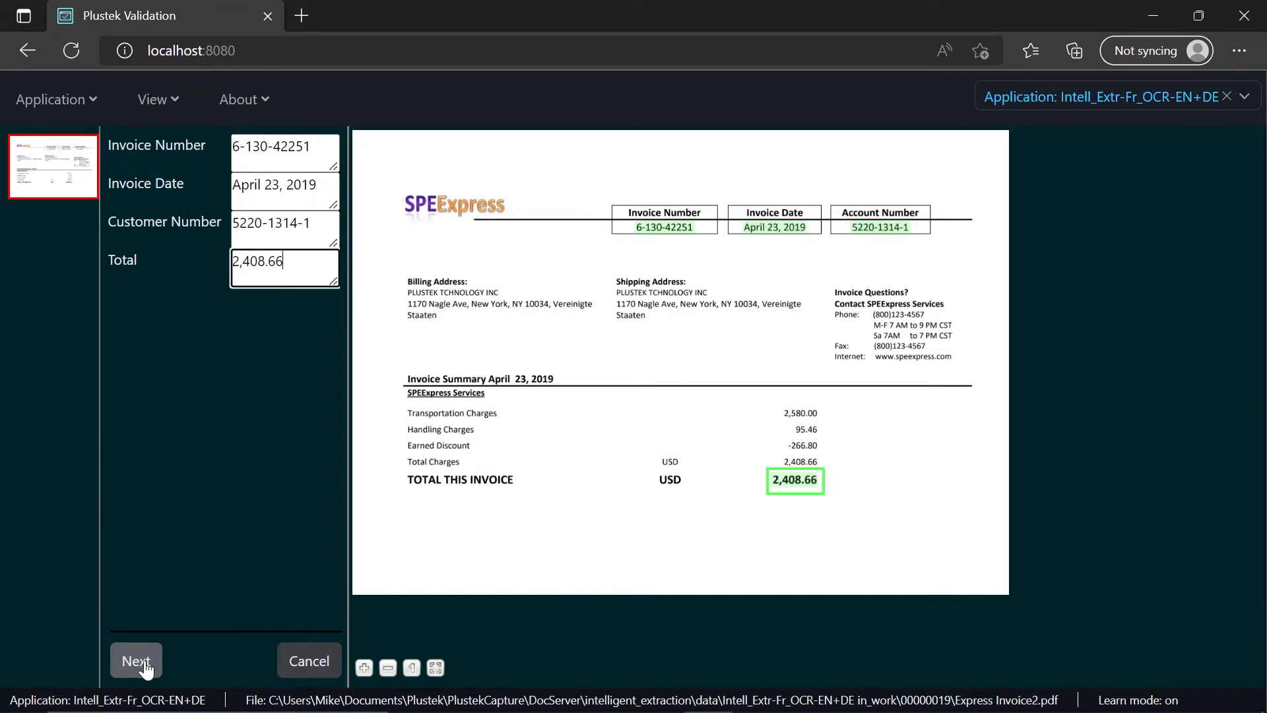
left_click(145, 668)
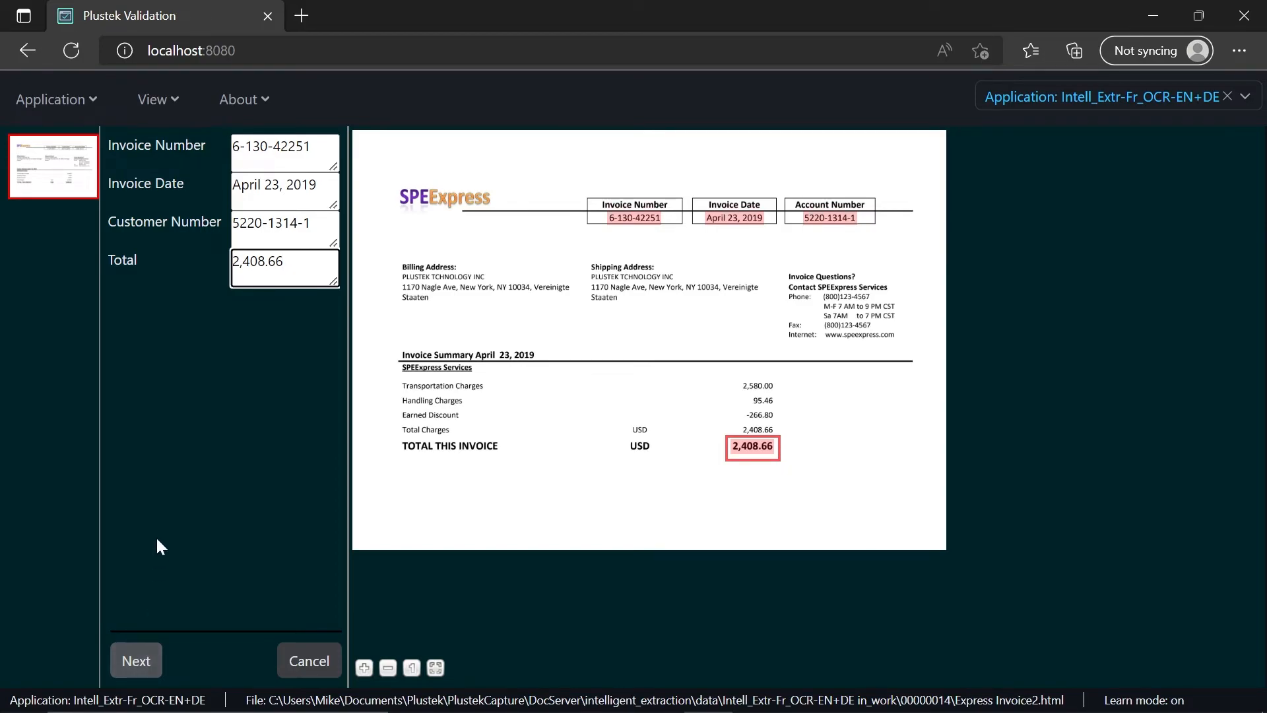
Open the file name builder and compose the output file name from the Date and Invoice Number components.
left_click(173, 108)
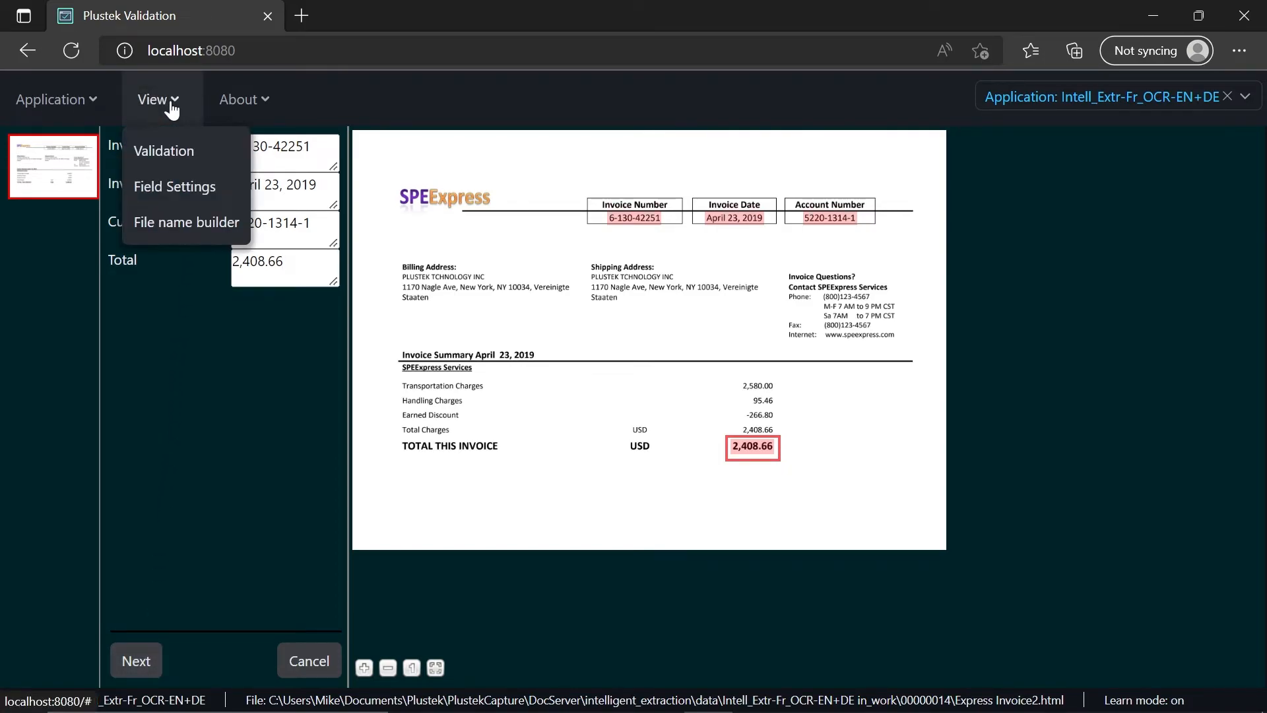
left_click(182, 222)
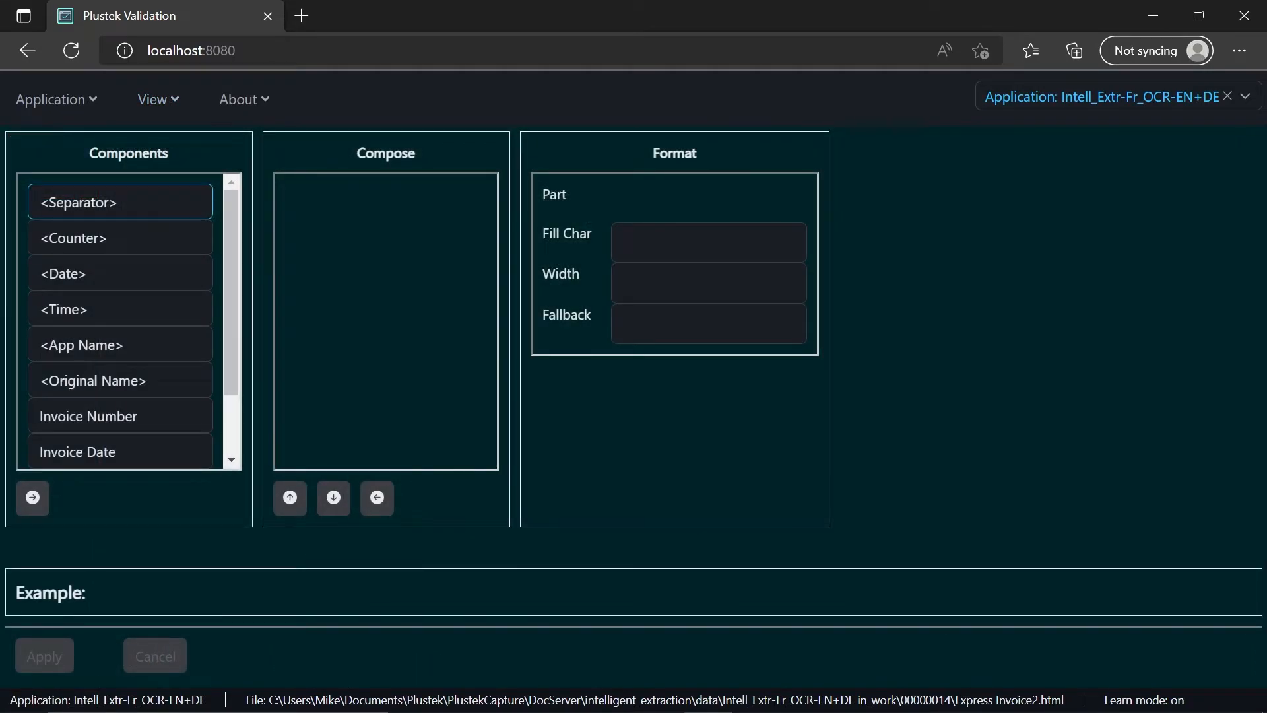
mouse_move(231, 227)
left_mouse_down()
mouse_move(239, 295)
mouse_move(235, 227)
left_mouse_up()
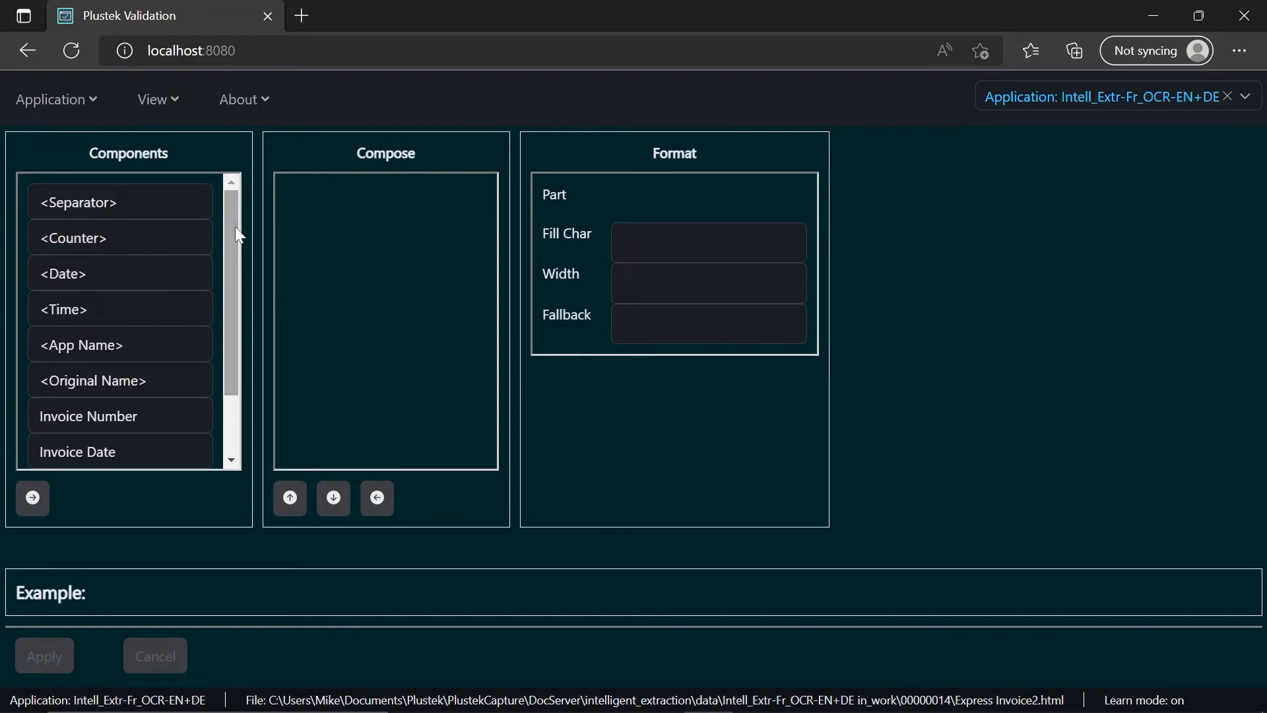
left_click(119, 273)
left_click(32, 498)
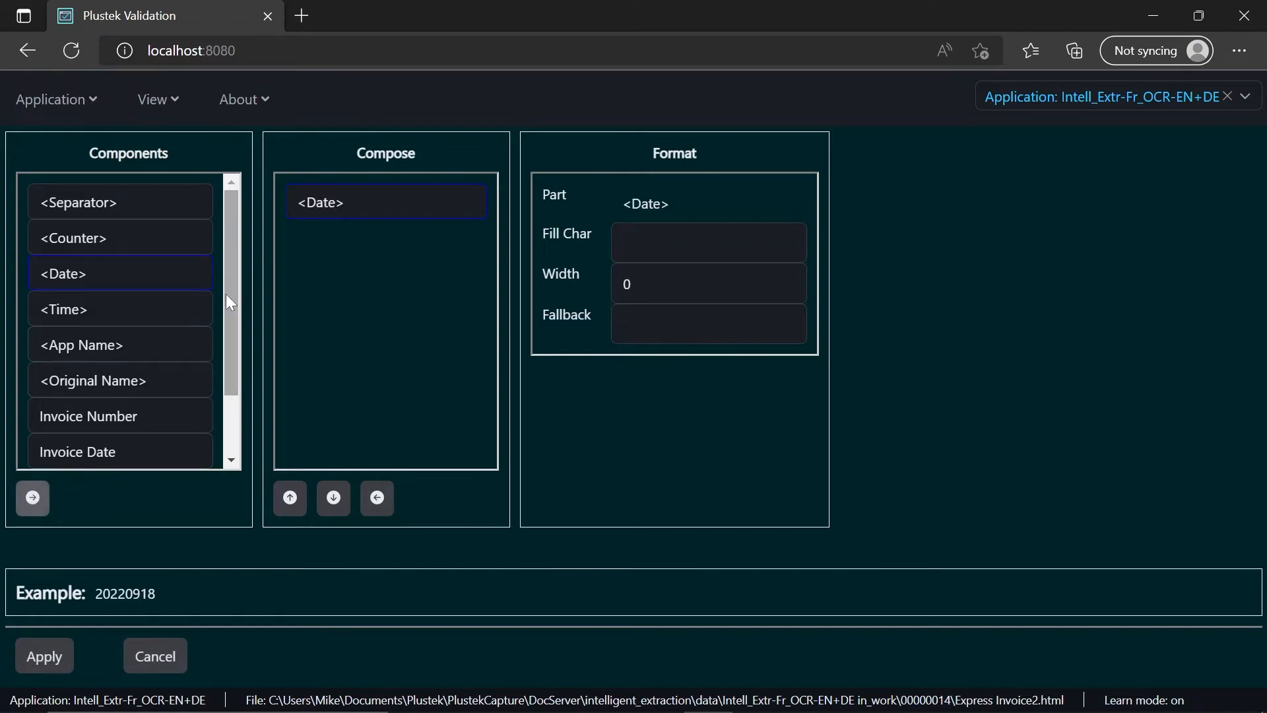
left_click_drag(226, 294, 231, 362)
left_click(99, 335)
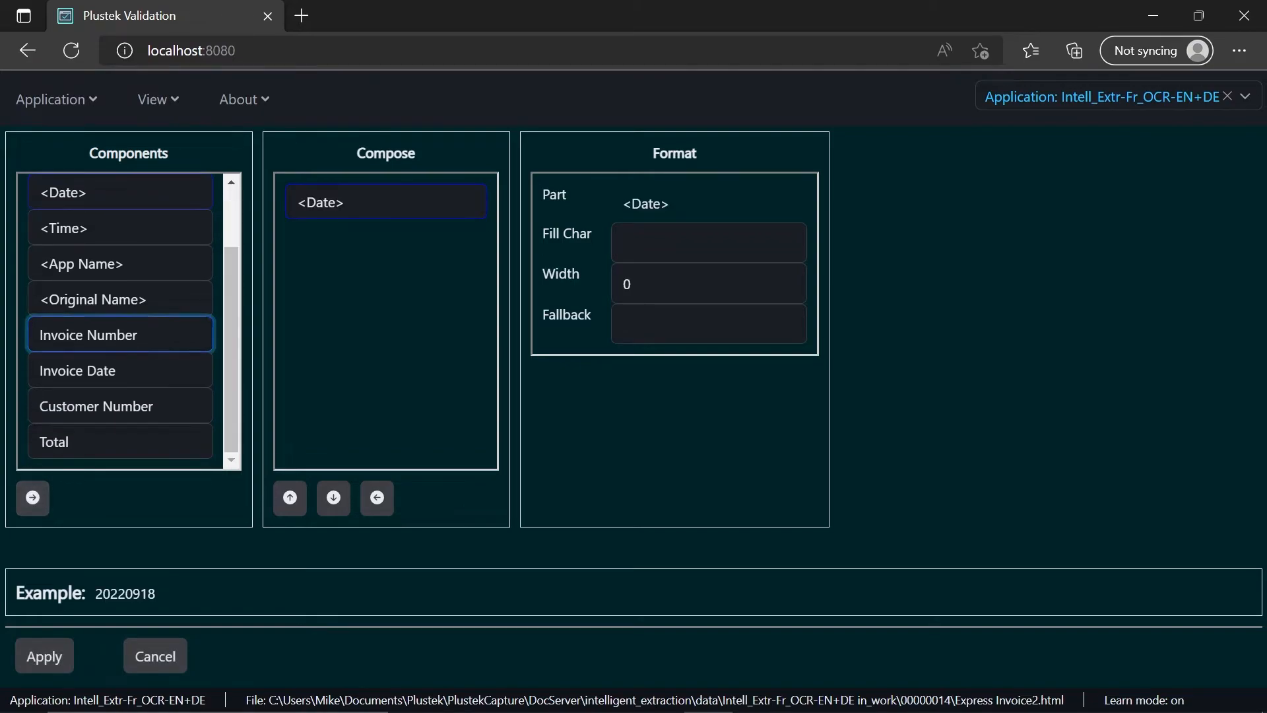
left_click(33, 497)
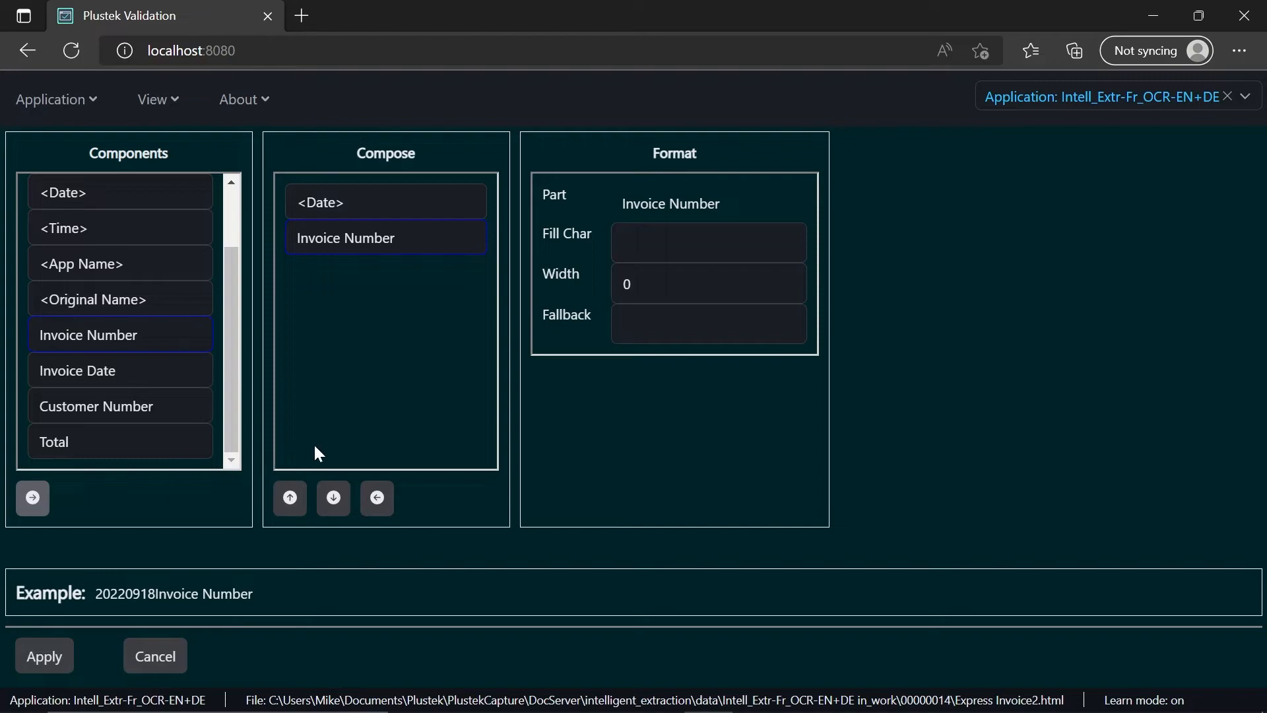
left_click_drag(94, 589, 258, 588)
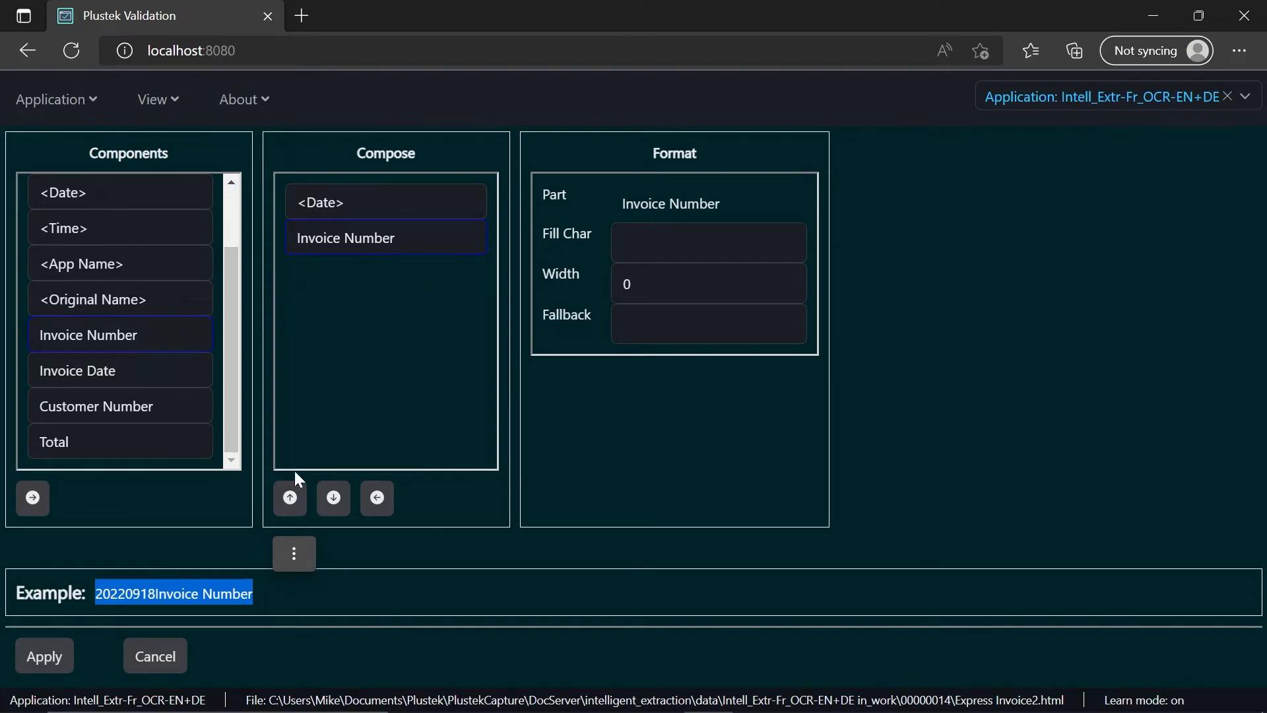
Insert a separator between Date and Invoice Number in the file name, and set its fill character to an underscore.
scroll(238, 307, "up", 2)
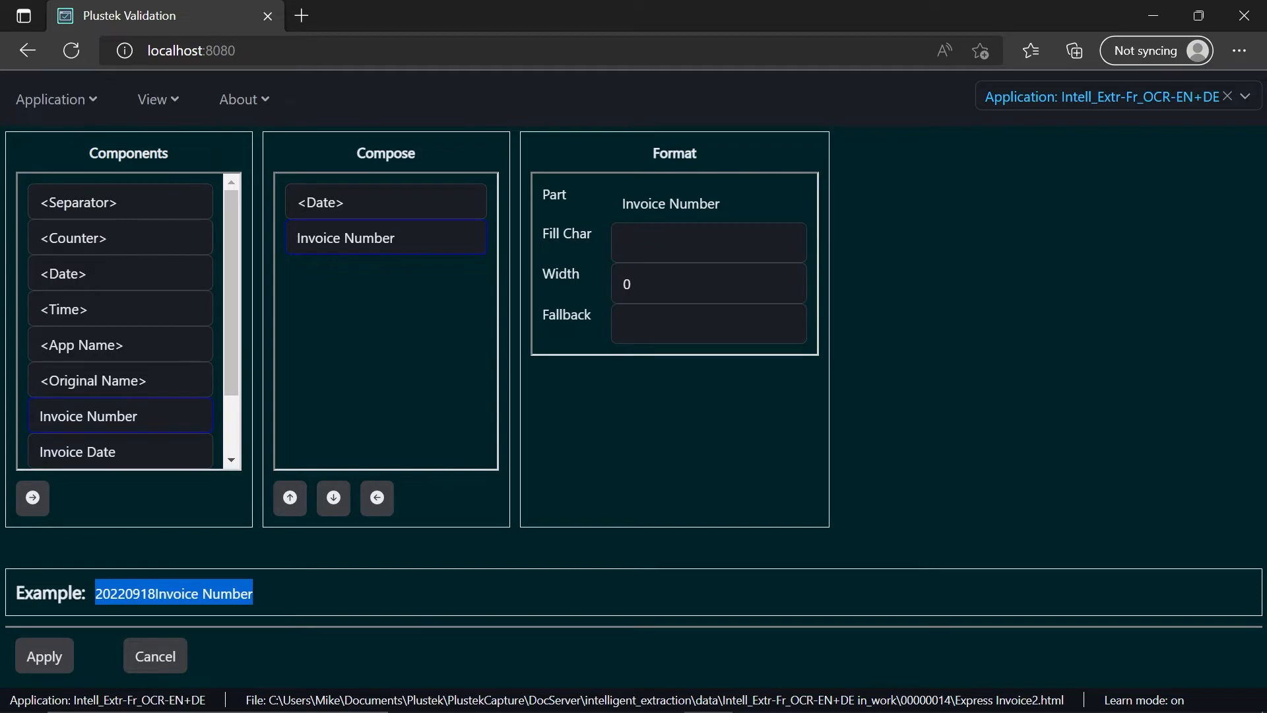
left_click(118, 202)
left_click(34, 499)
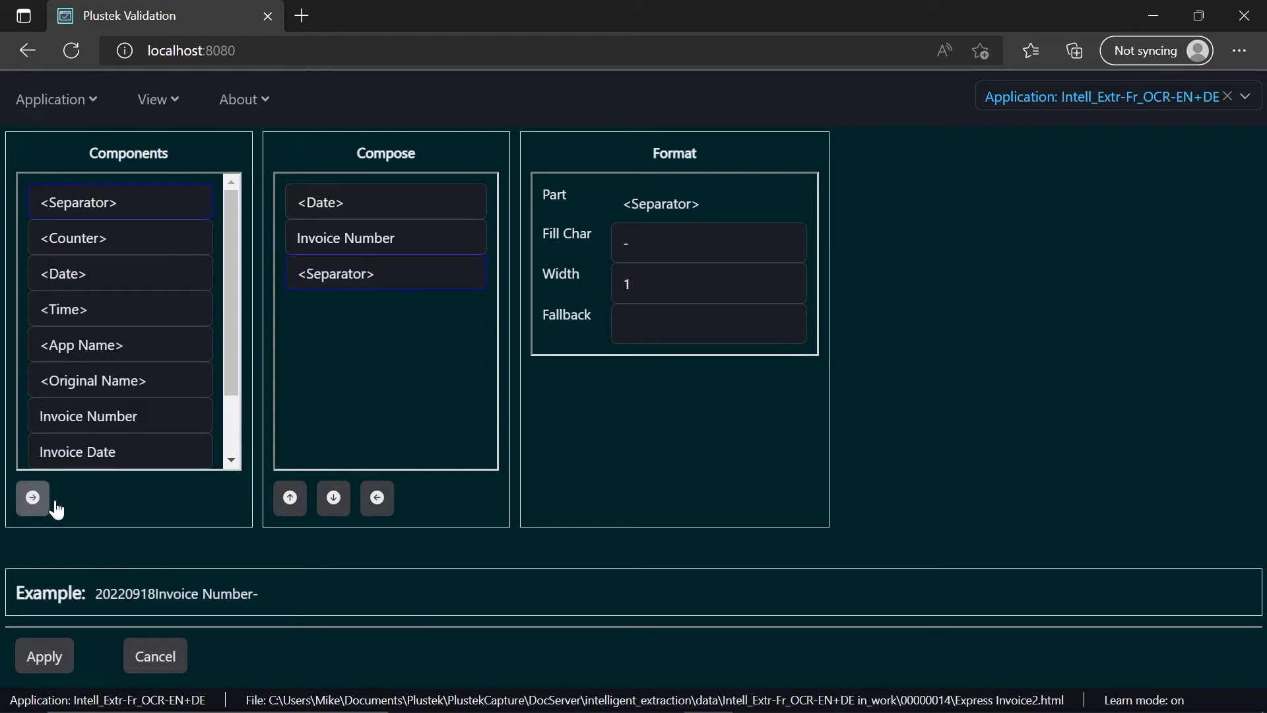
left_click(290, 499)
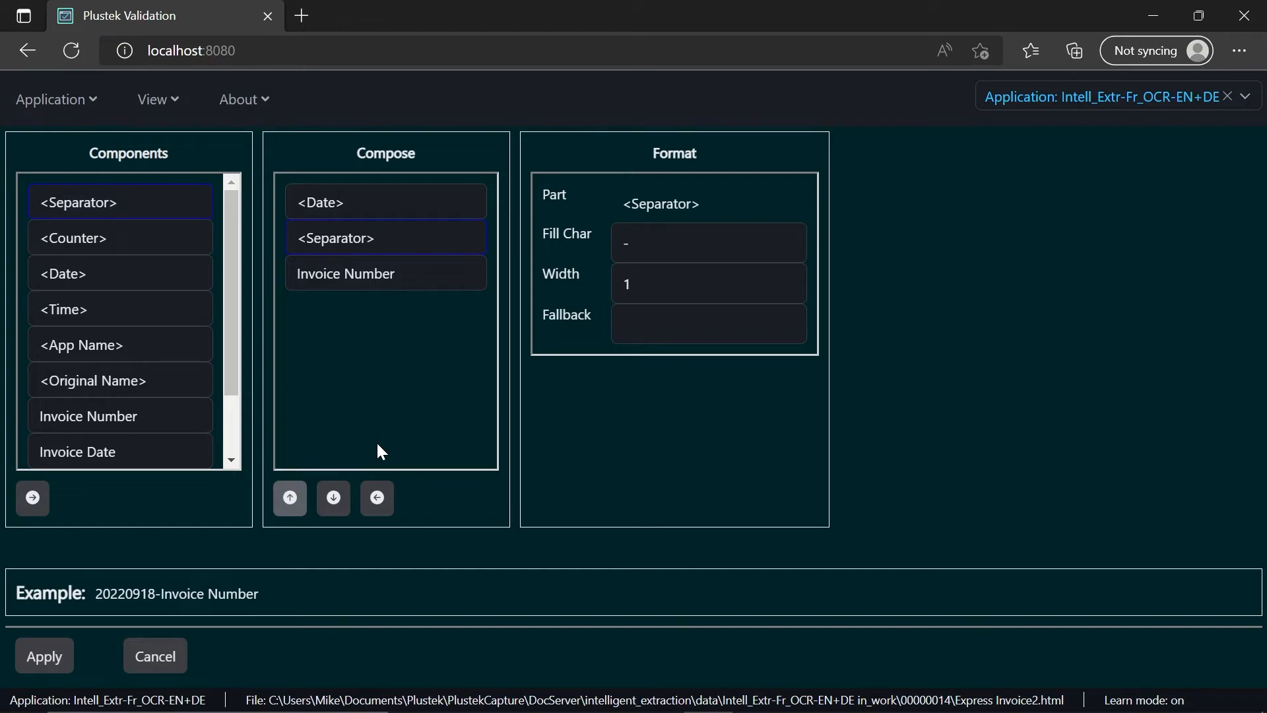
left_click(660, 244)
key("BackSpace")
type("_")
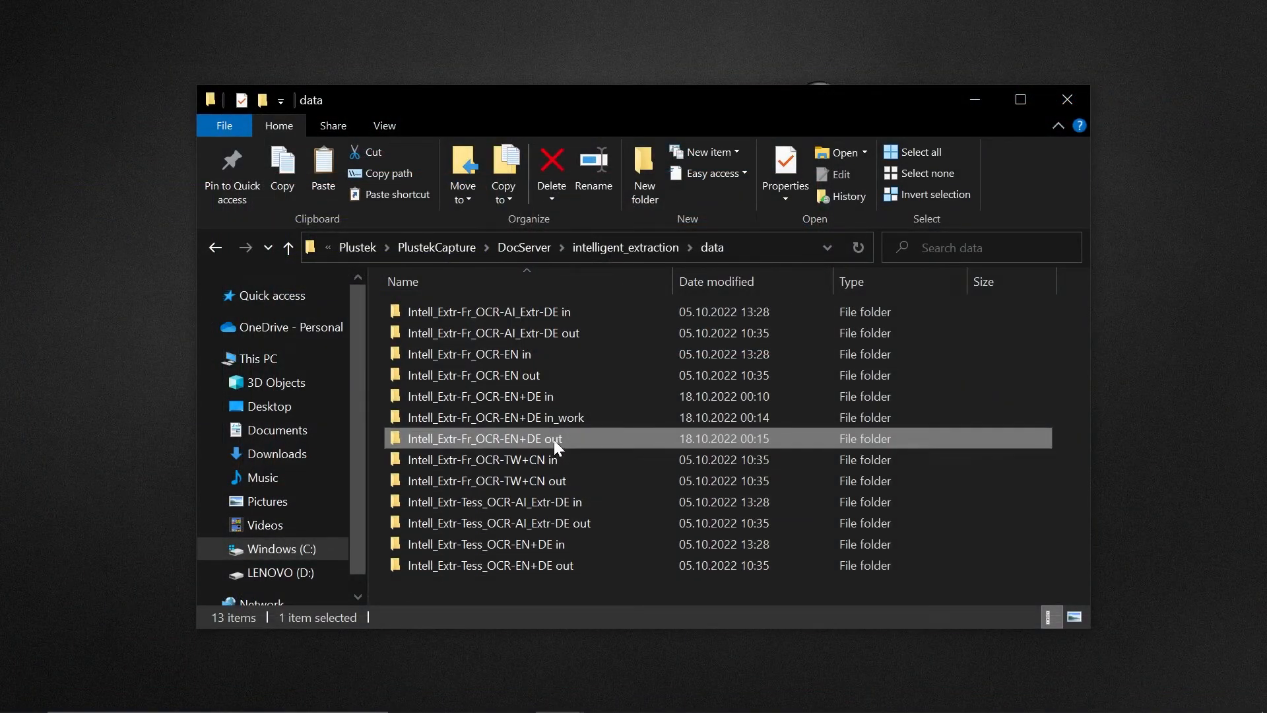
Switch to File Explorer, open the Intell_Extr-Fr_OCR-EN+DE out folder and examine the names of the exported files.
double_click(554, 439)
scroll(553, 440, "down", 9)
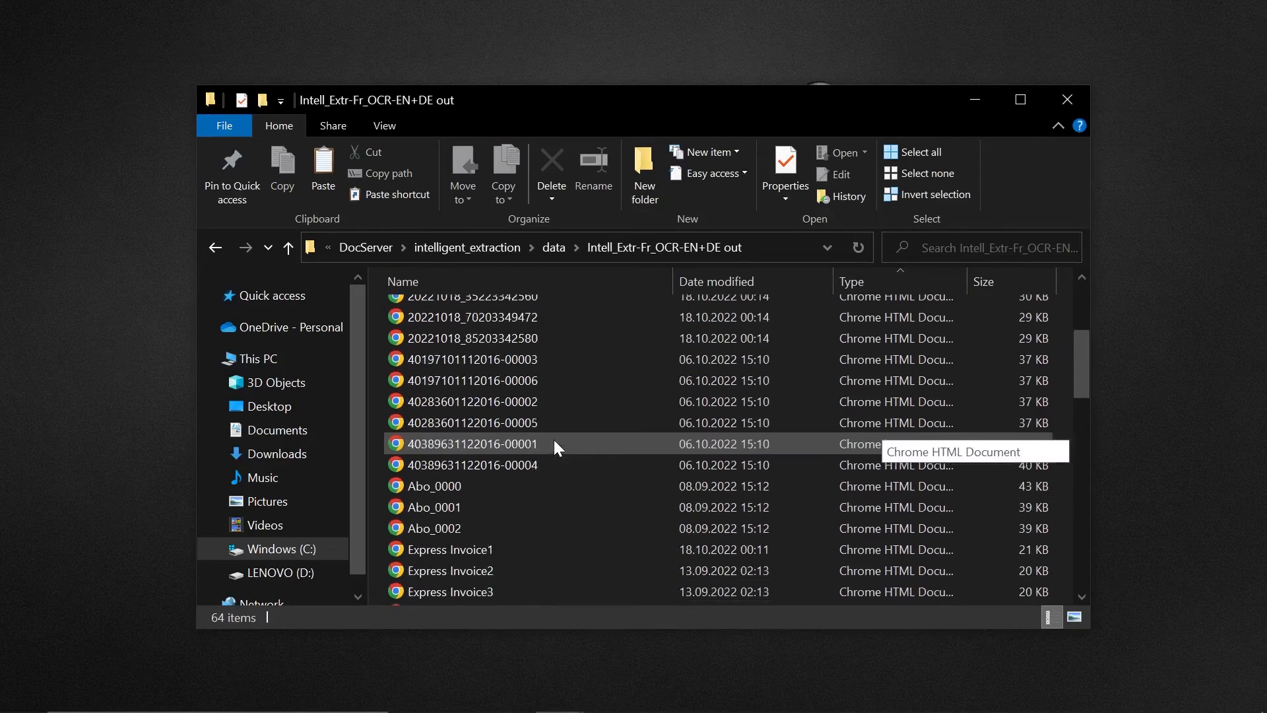
scroll(554, 440, "down", 5)
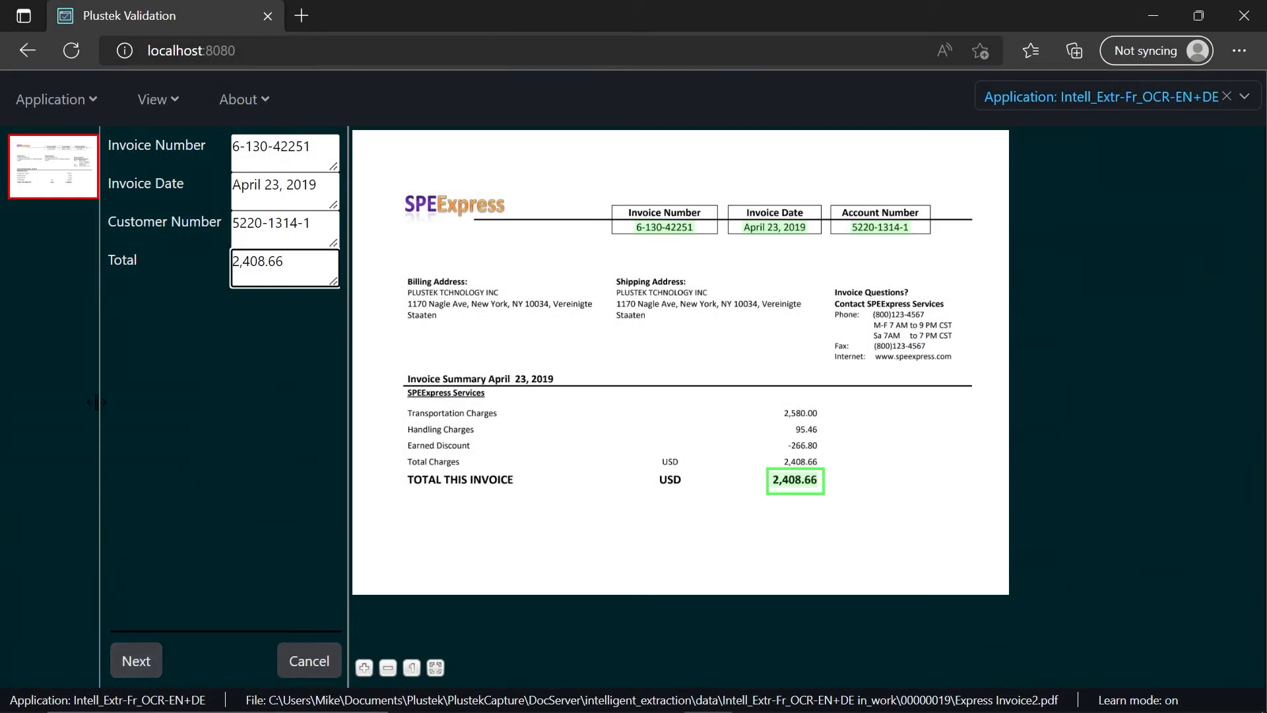
Switch back to Plustek Validation and reset the application type, deleting all document types of the application.
left_click(78, 112)
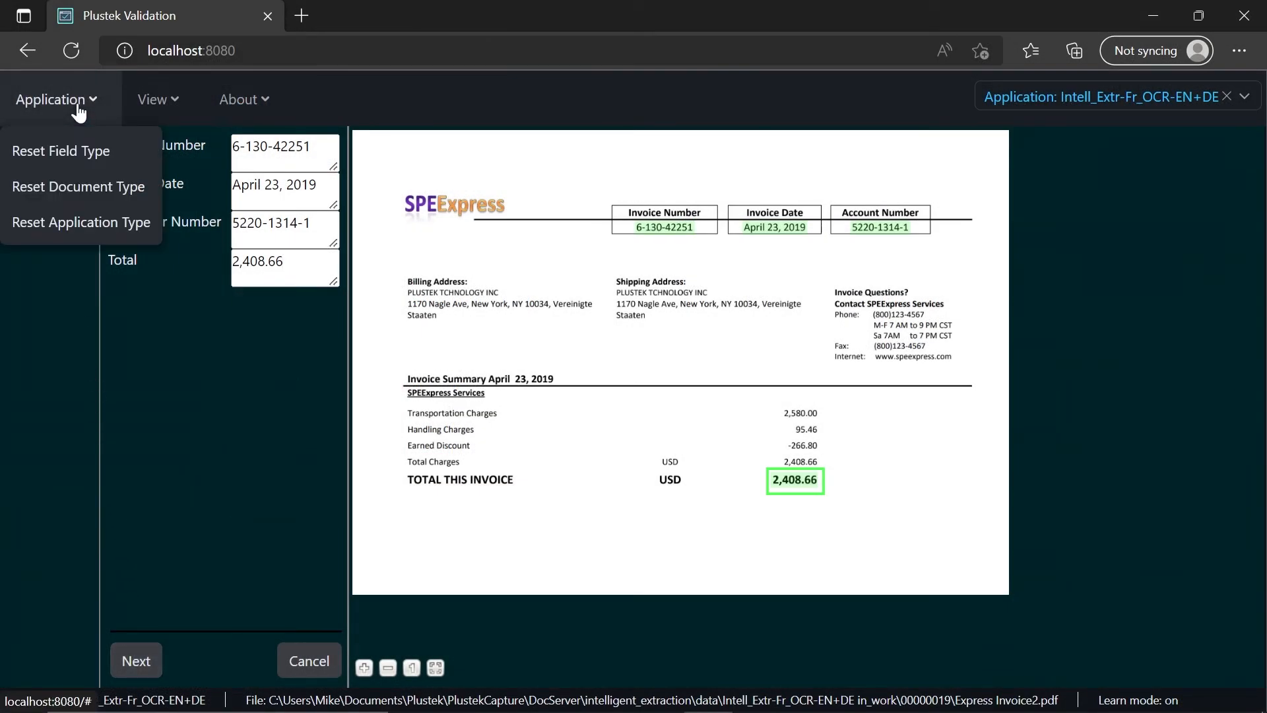
left_click(113, 224)
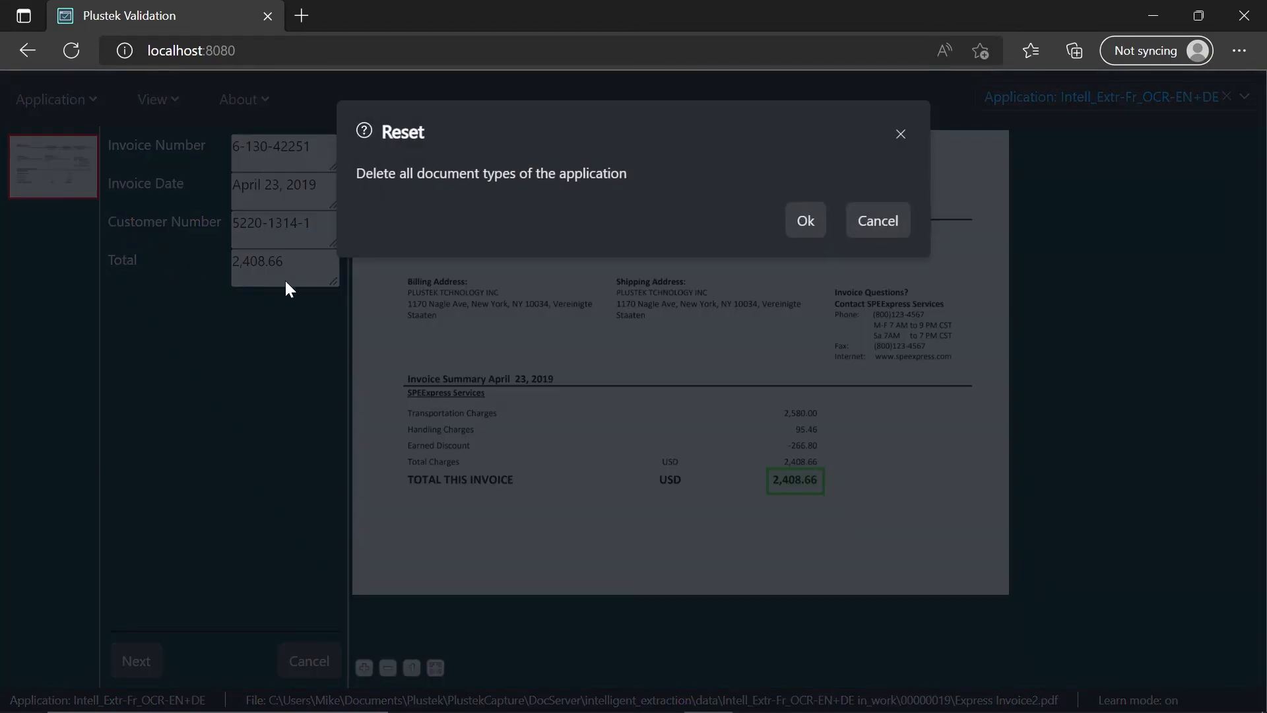
left_click(806, 221)
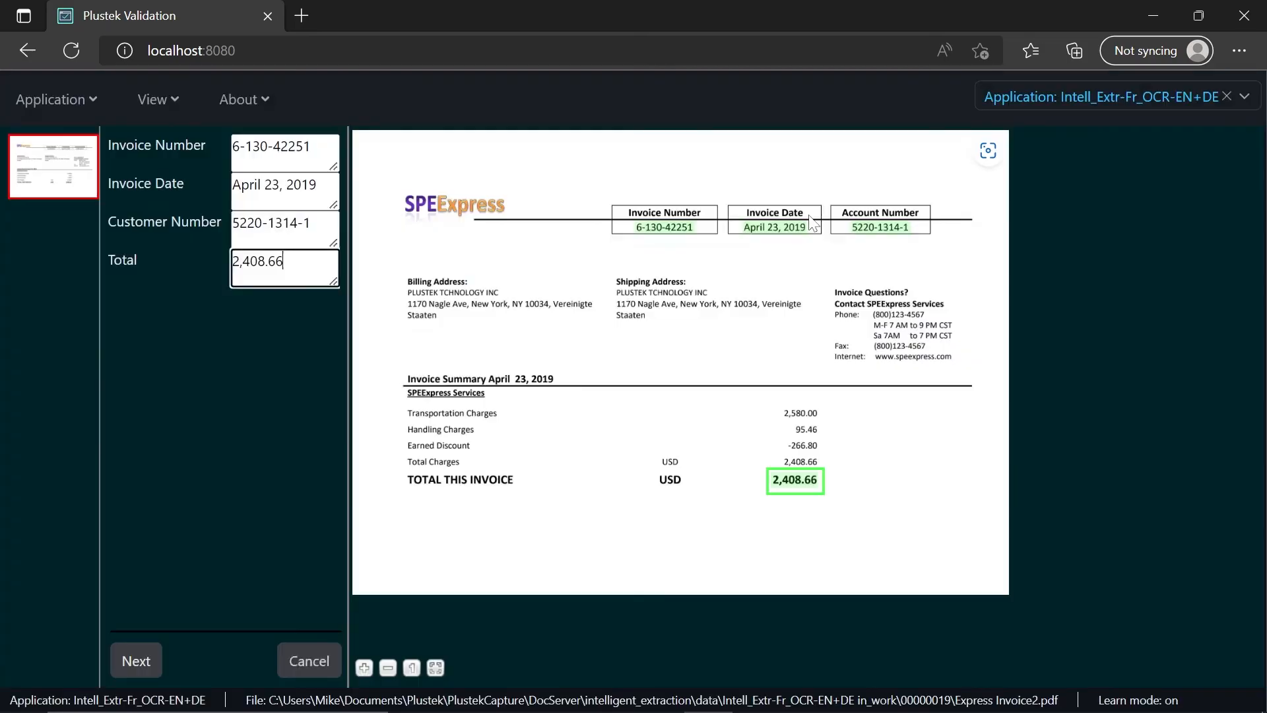